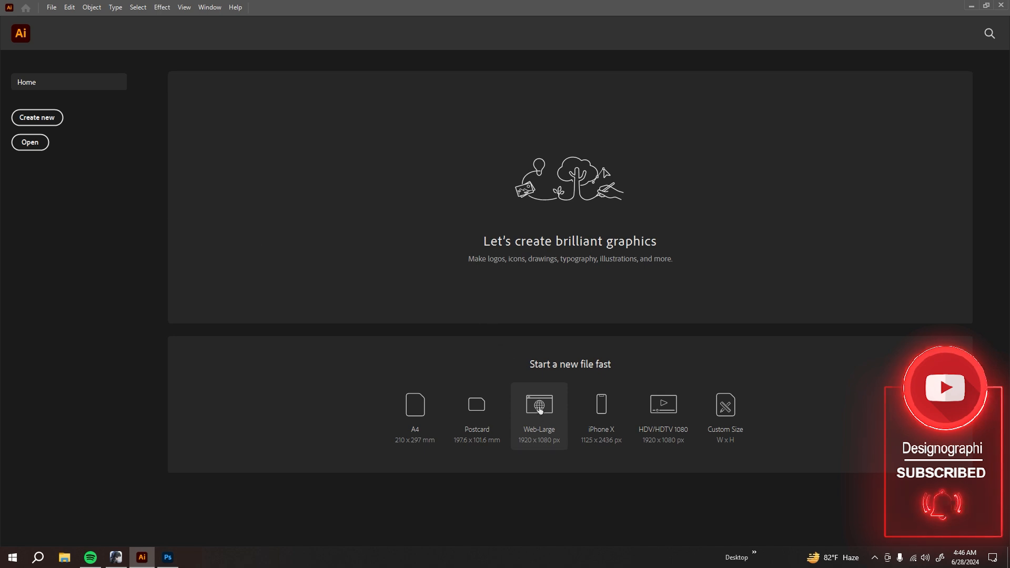
Step: Create a Web-Large 1920 x 1080 px document and set the Line Segment tool to no fill with a black stroke
click(540, 410)
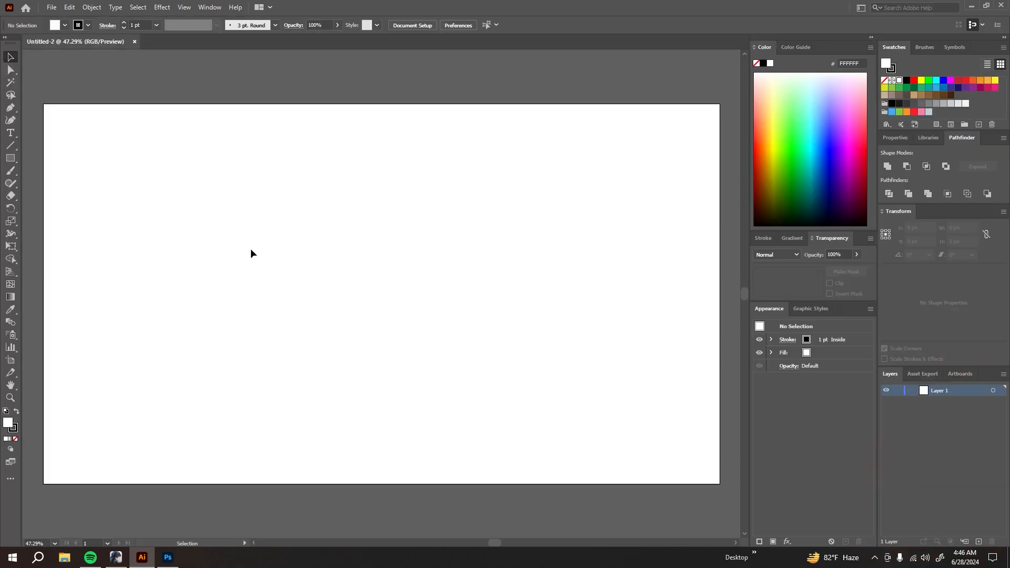
click(11, 146)
click(65, 26)
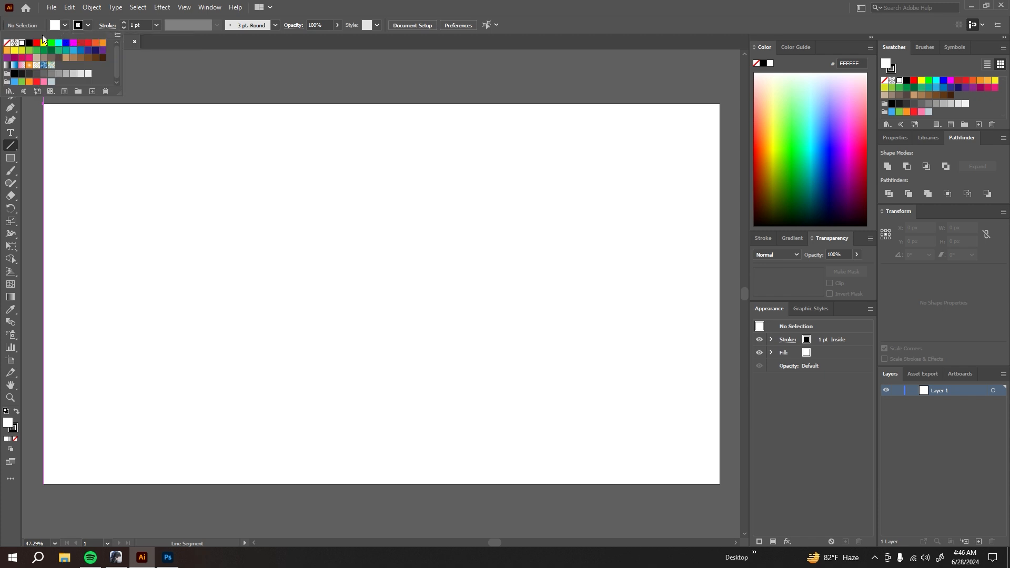
click(6, 43)
click(89, 26)
click(182, 47)
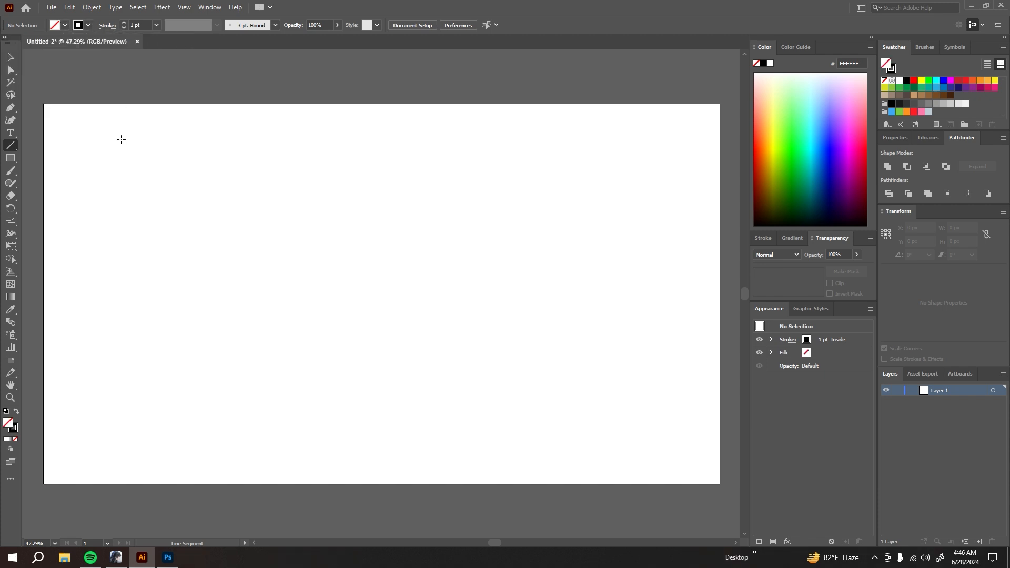
Step: Draw a vertical line about 935 px tall near the artboard's left side and place a copy 25 px to its right
drag(114, 136, 112, 465)
click(12, 57)
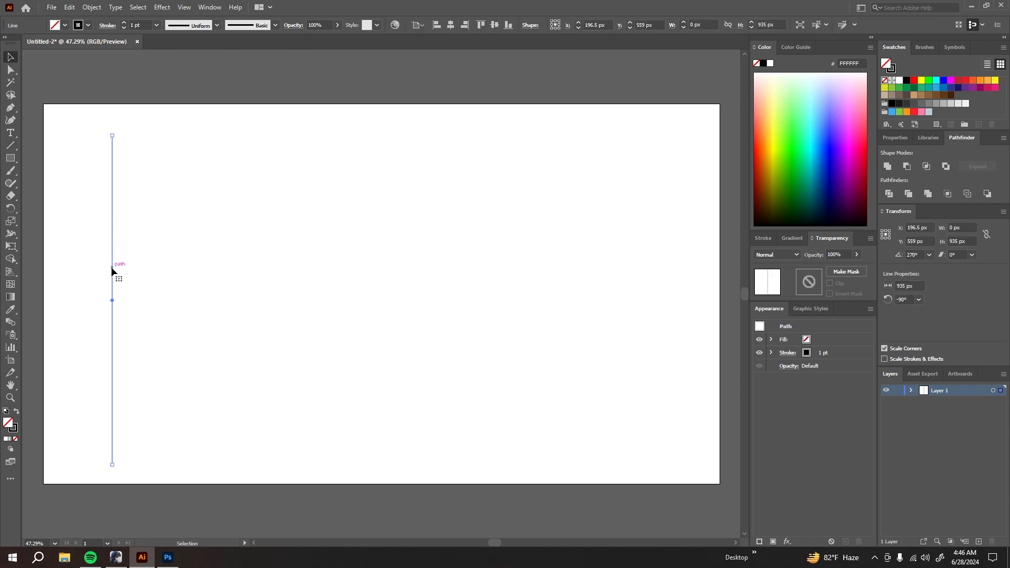
drag(112, 268, 121, 270)
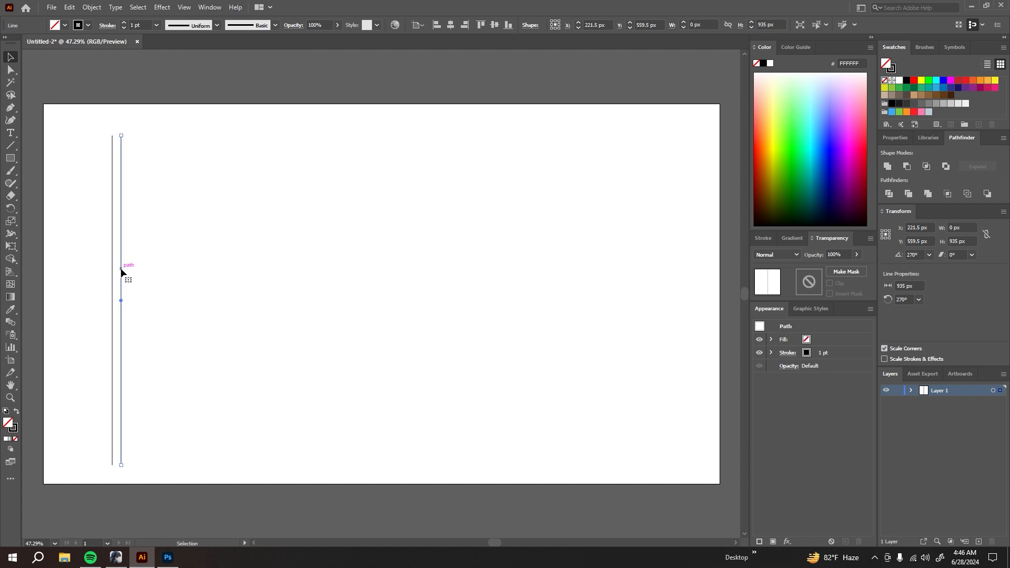
Step: Repeat the line copy at the same spacing until there are 25 parallel vertical lines spanning 600 px
key(ctrl+d)
key(ctrl+d)
key(ctrl+d)
key(ctrl+d)
key(ctrl+d)
key(ctrl+d)
key(ctrl+d)
key(ctrl+d)
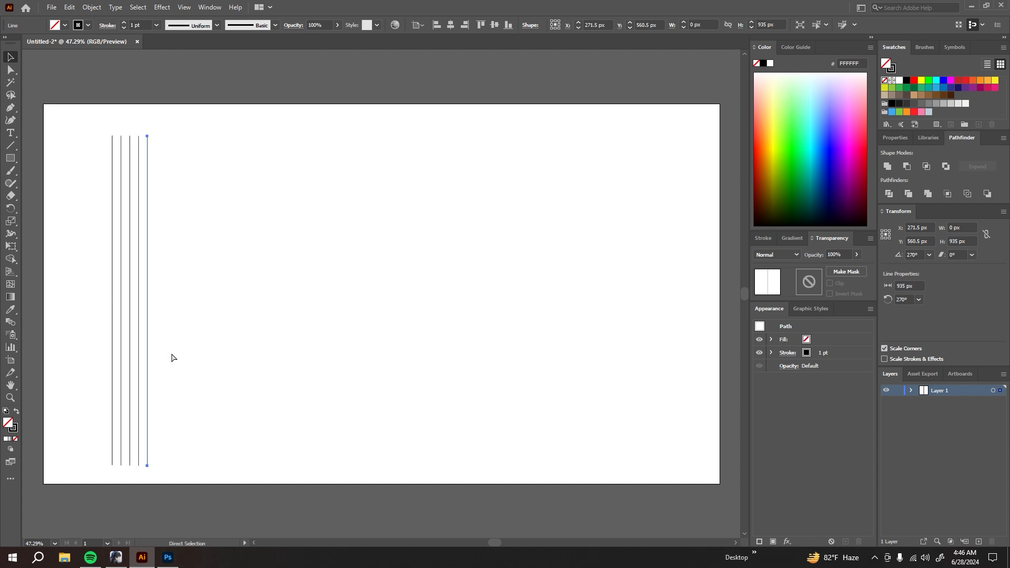
key(ctrl+d)
key(ctrl+d)
key(ctrl+d)
key(ctrl+d)
key(ctrl+d)
key(ctrl+d)
key(ctrl+d)
key(ctrl+d)
key(ctrl+d)
key(ctrl+d)
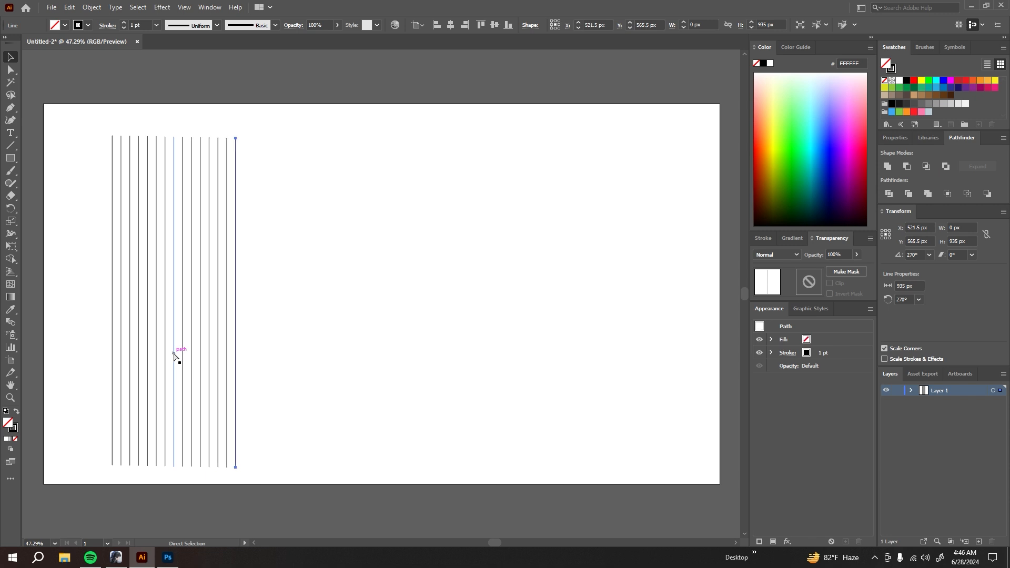
key(ctrl+d)
key(ctrl+d)
key(ctrl+d)
key(ctrl+d)
key(ctrl+d)
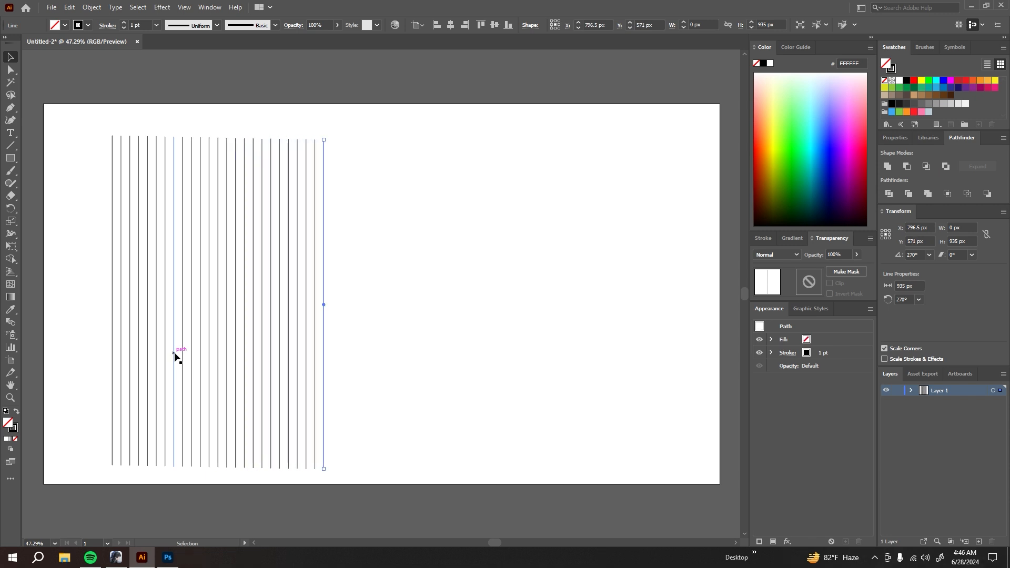
Step: Align all the vertical lines to their vertical center and group them
drag(72, 113, 445, 487)
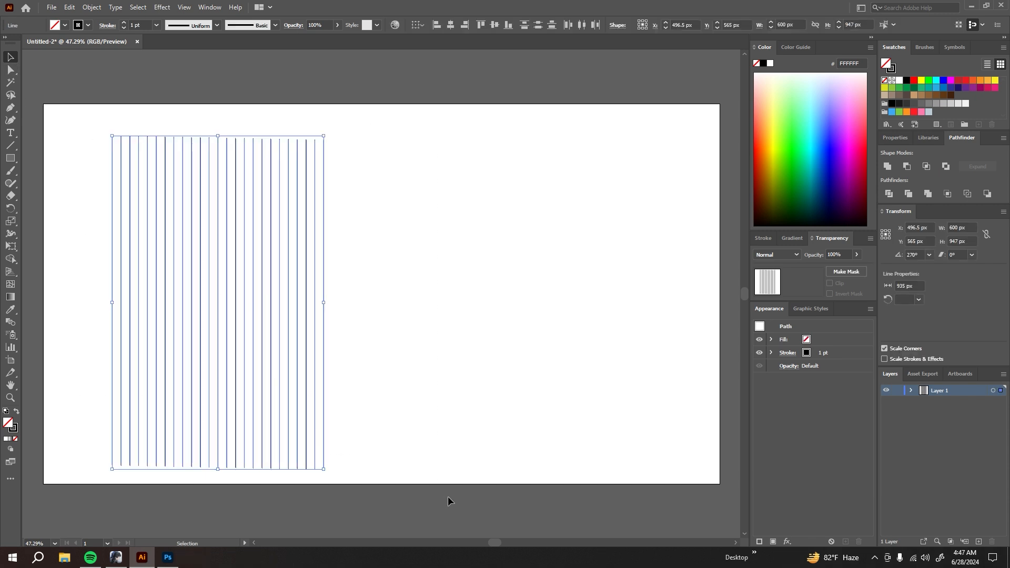
click(496, 27)
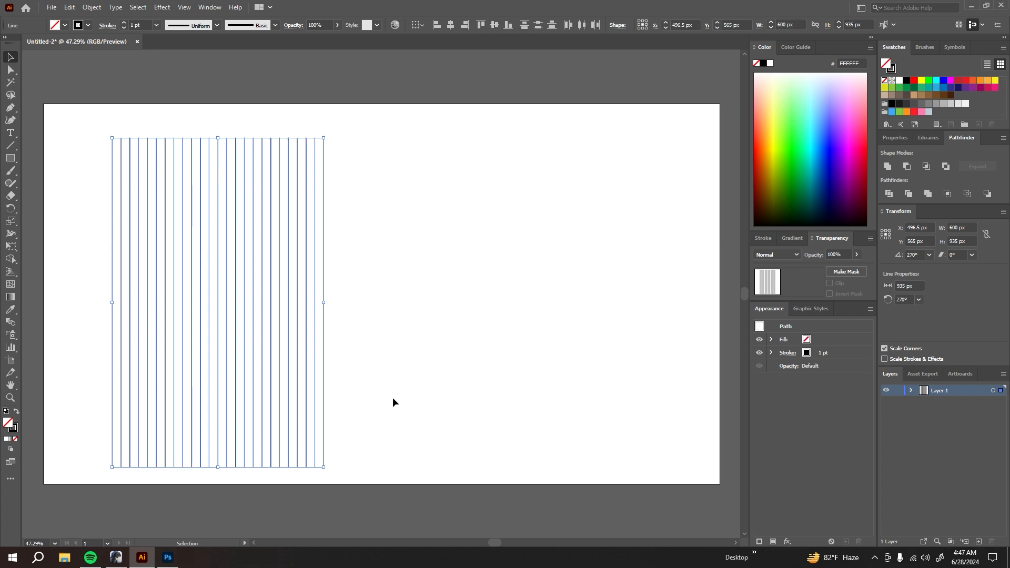
click(87, 7)
click(109, 59)
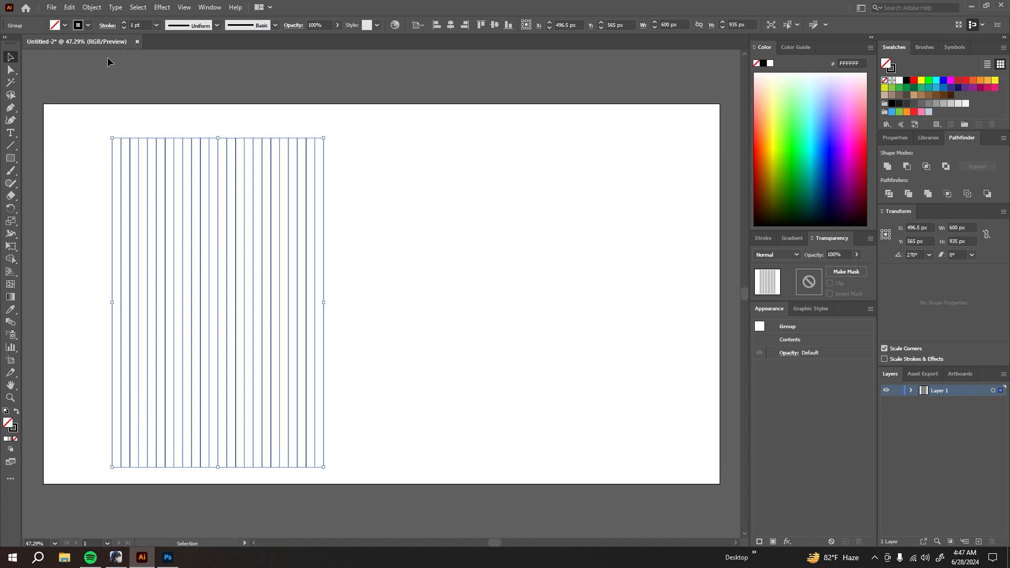
Step: Duplicate the line group's layer and rotate the copy 90° to form a grid, shifting the whole grid about 100 px right
click(454, 251)
click(280, 219)
drag(964, 392, 980, 544)
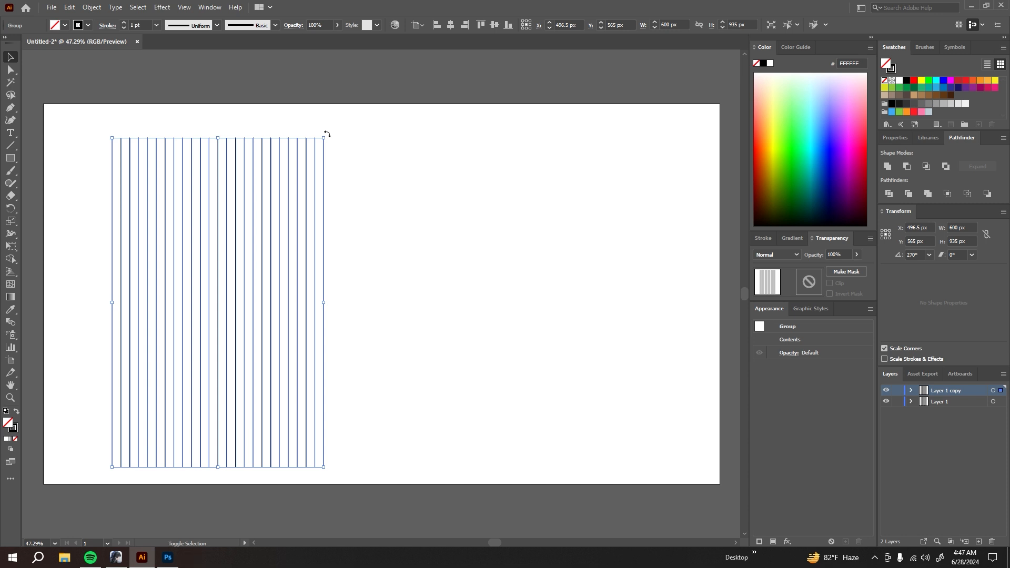
drag(326, 134, 462, 345)
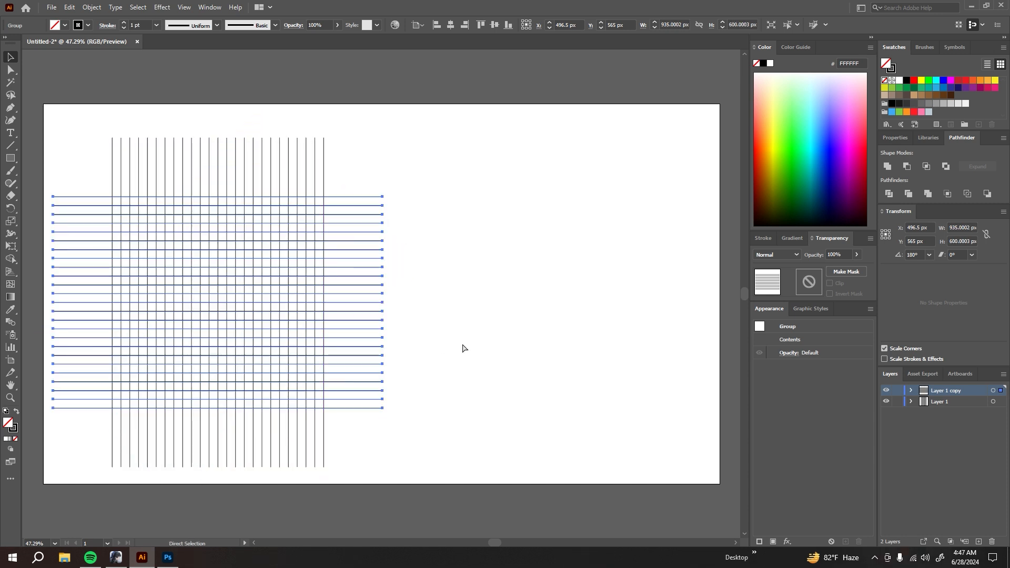
drag(269, 267, 307, 255)
click(45, 152)
Step: Draw an unfilled circle about 611 px in diameter on the empty area to the right of the grid
drag(11, 158, 40, 181)
drag(499, 144, 662, 359)
click(9, 58)
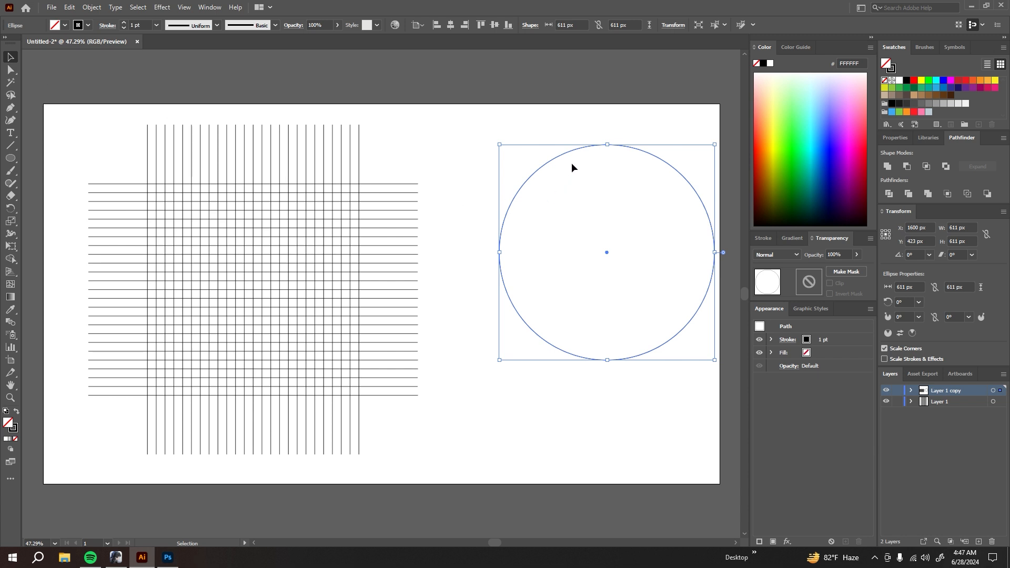
Step: Move the circle onto the grid, resize it to 600 px and nudge it up so it fits the central square exactly
drag(574, 151, 222, 186)
drag(364, 182, 360, 185)
key(Up)
key(Up)
key(Up)
key(Up)
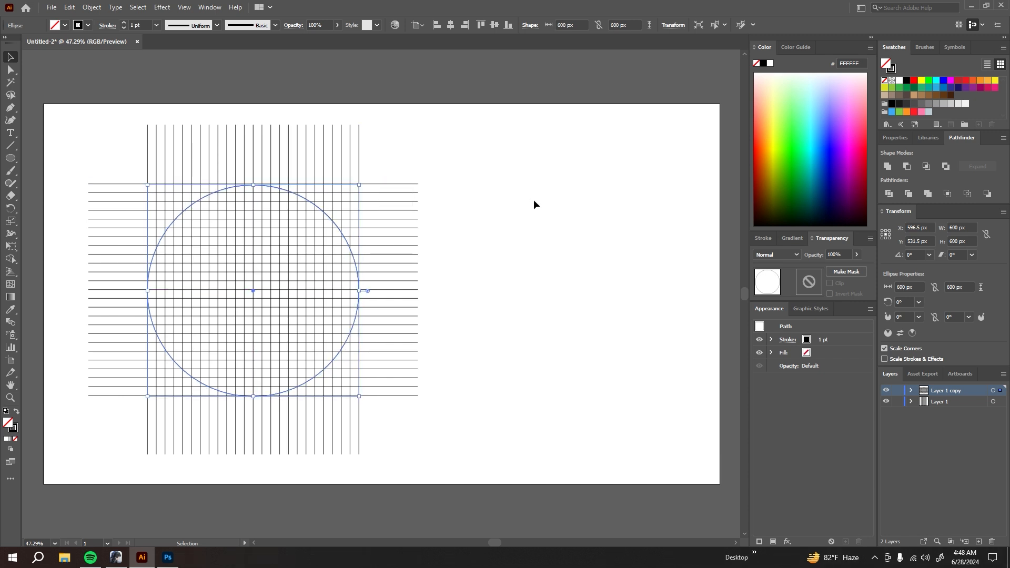
key(Up)
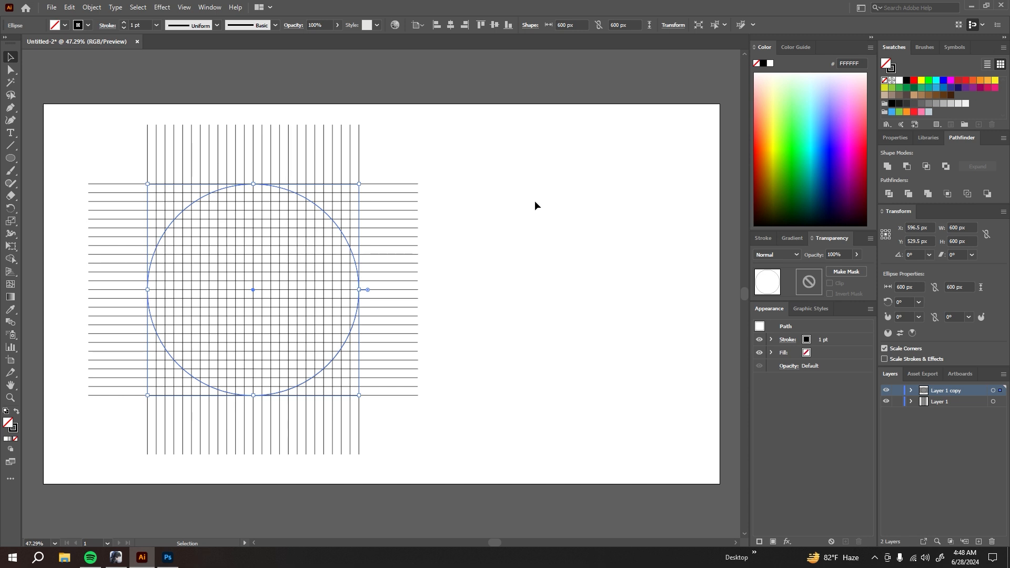
click(548, 213)
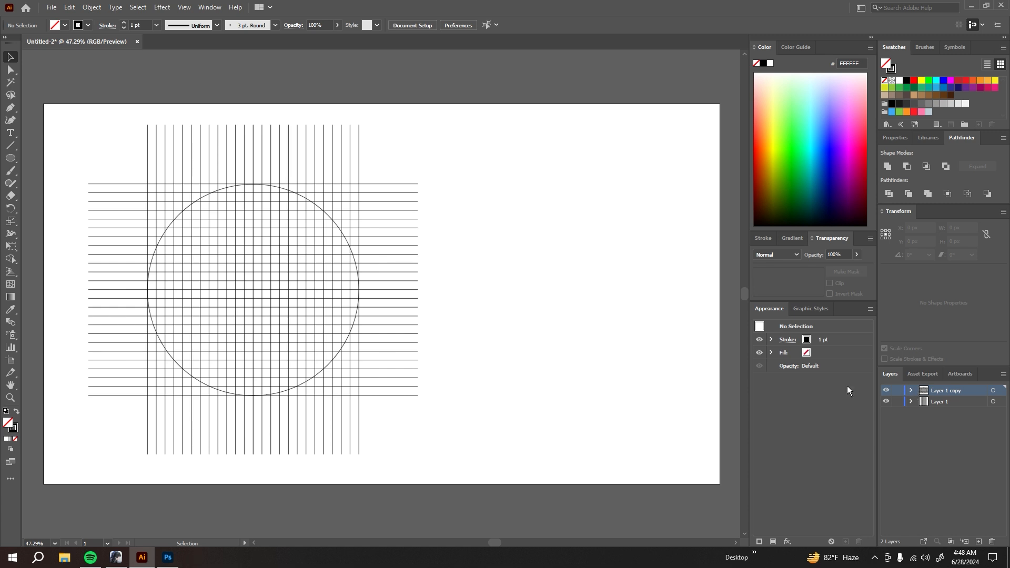
Step: Offset the circle's path by -25 px to add a concentric inner circle
click(336, 228)
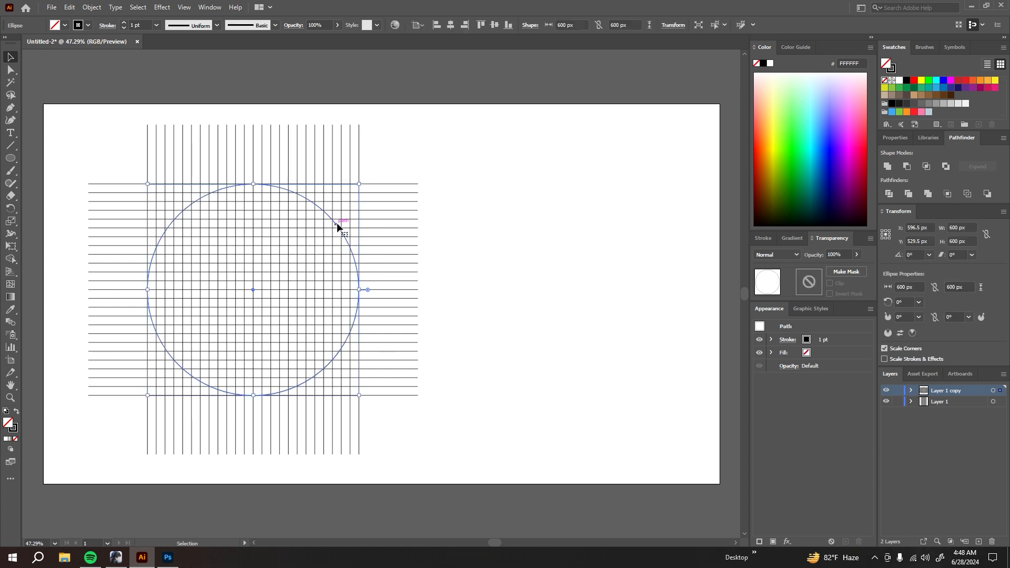
click(92, 6)
mouse_move(197, 258)
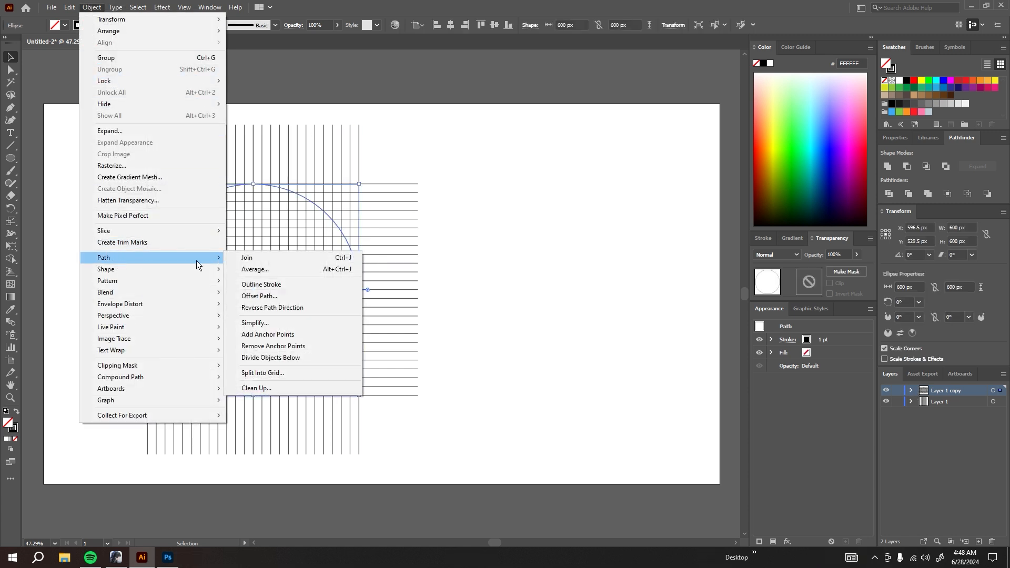
click(276, 296)
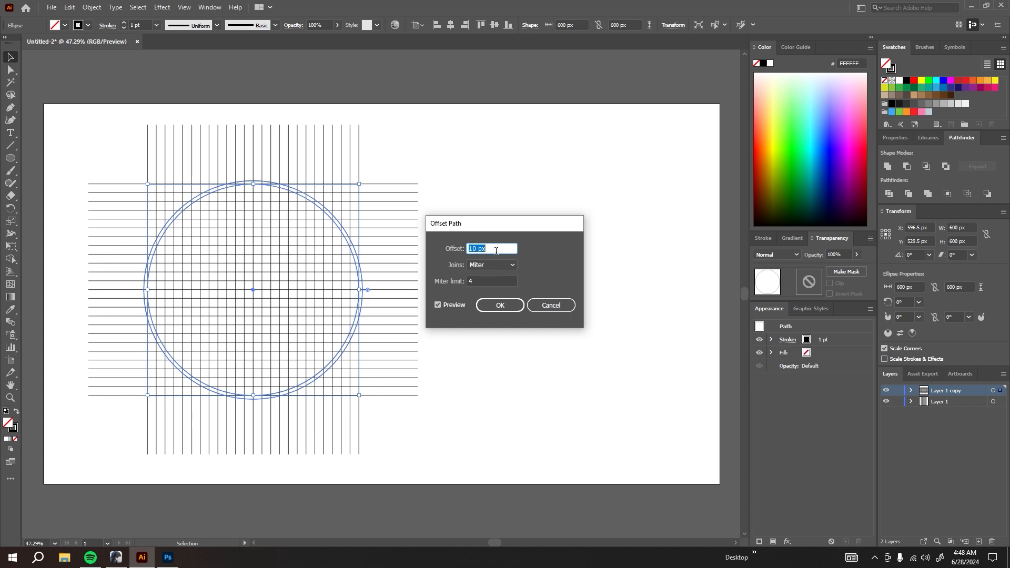
scroll(496, 251, down, 20)
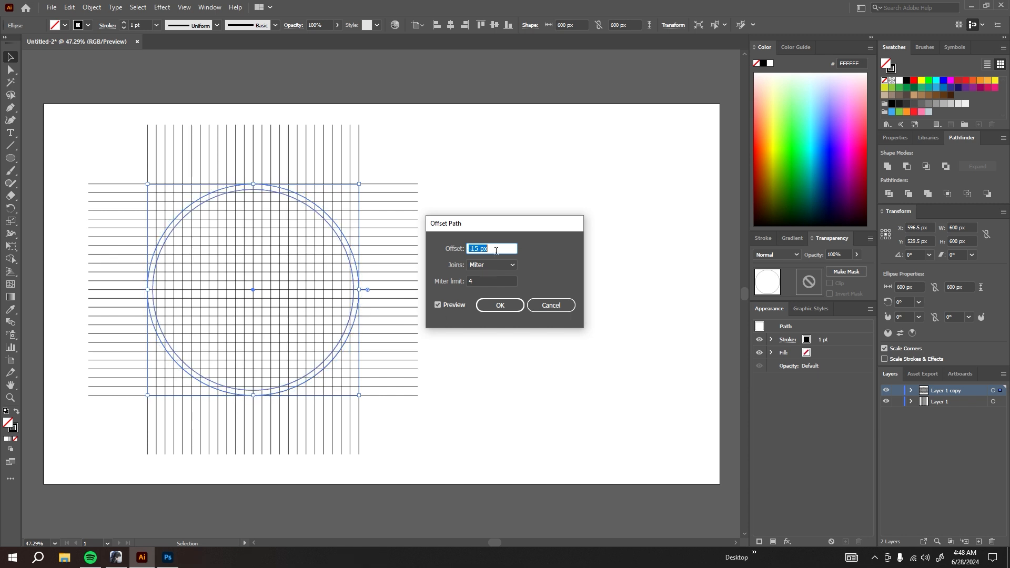
scroll(496, 251, down, 3)
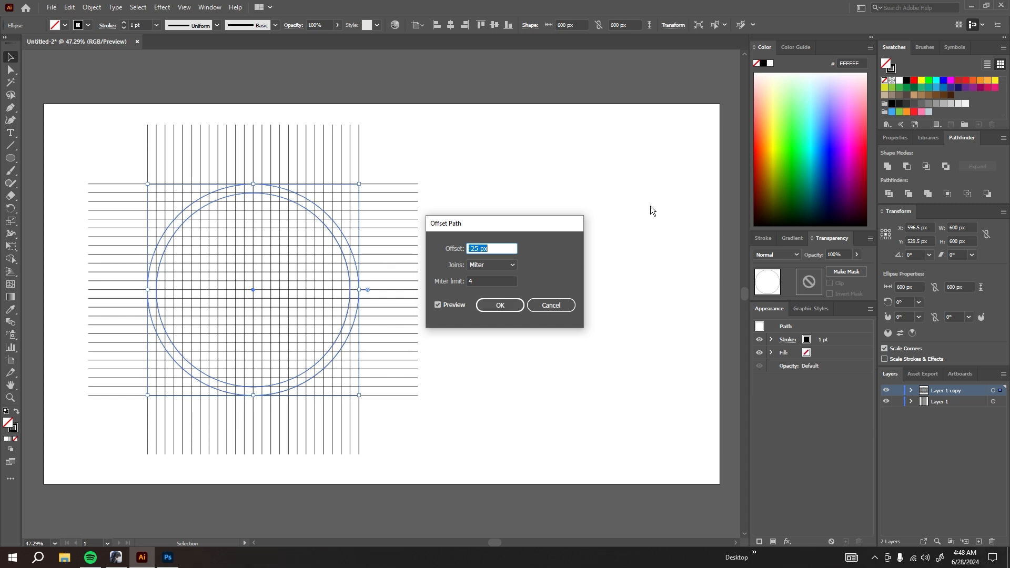
click(497, 308)
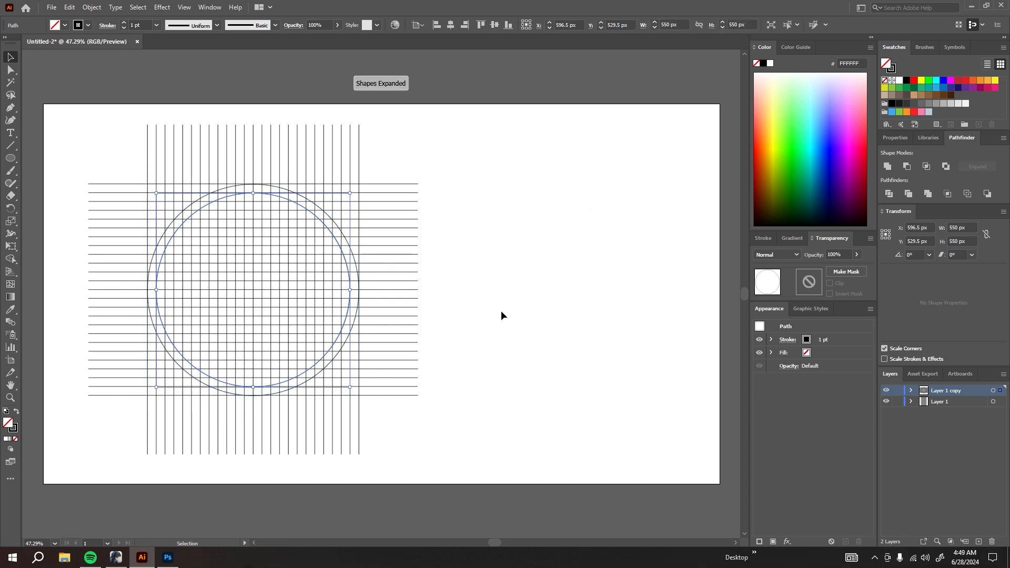
Step: Select all artwork and set up the Shape Builder tool with a black fill and no stroke
key(ctrl+a)
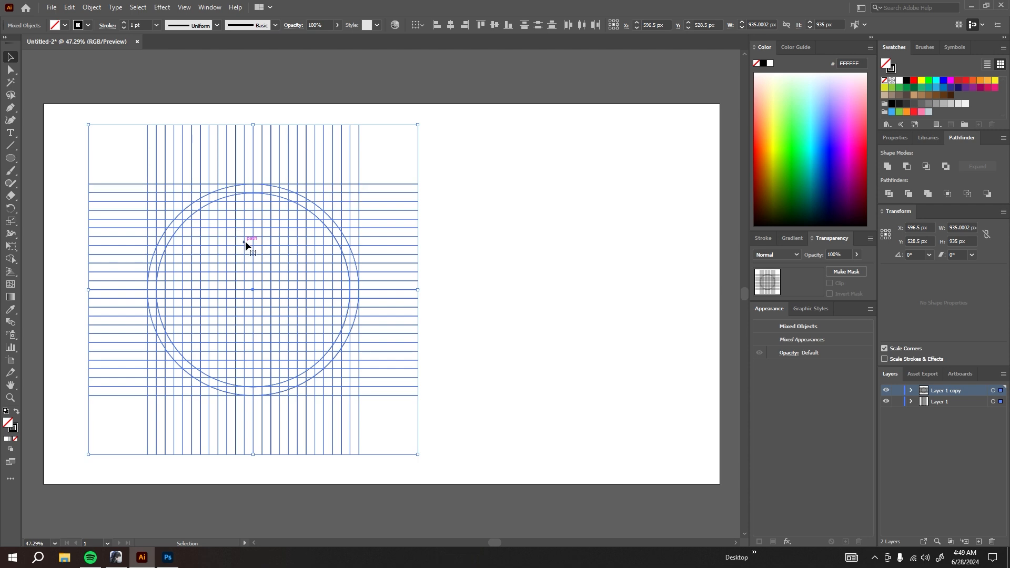
key(z)
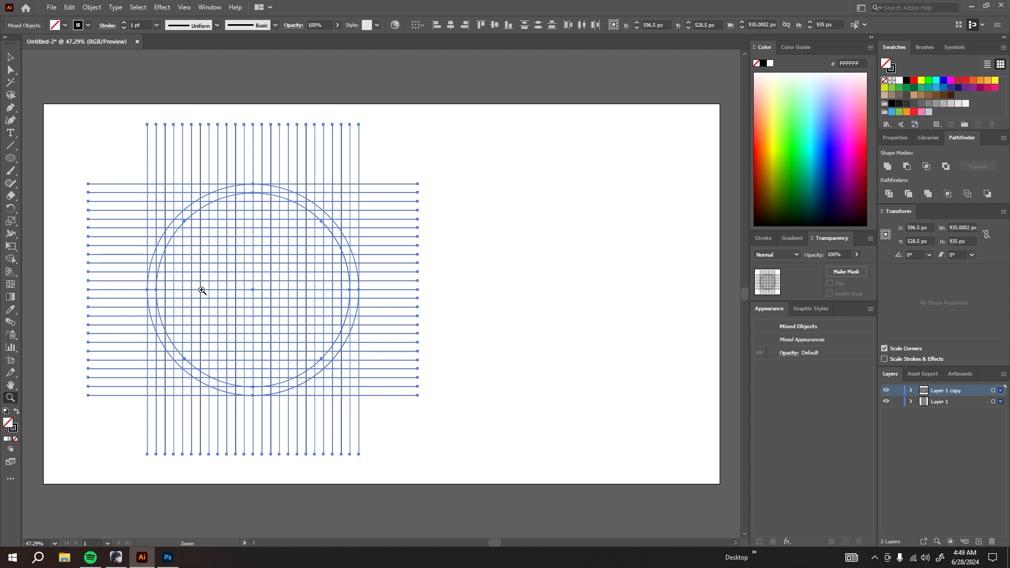
click(201, 289)
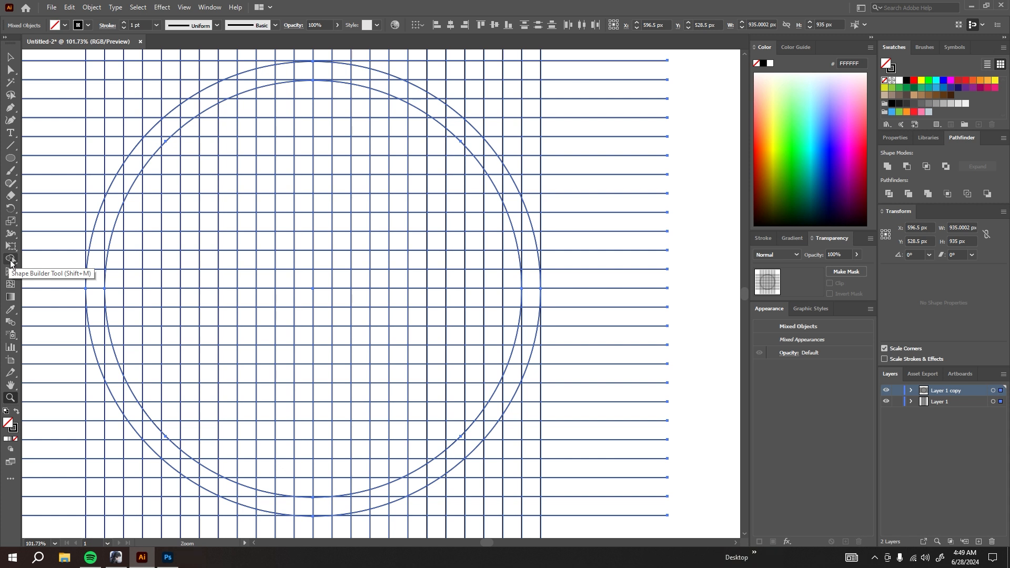
click(10, 260)
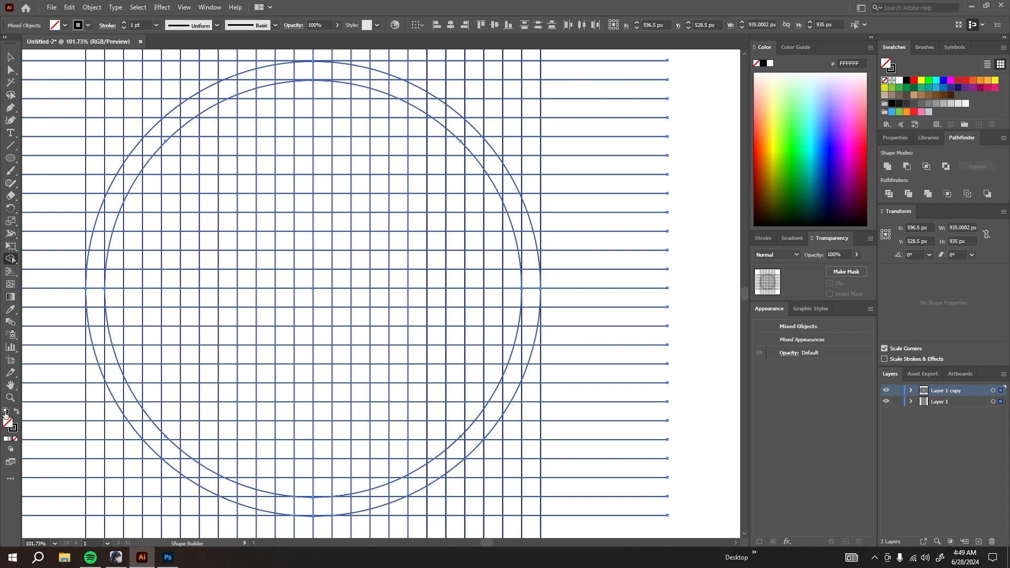
click(66, 26)
click(35, 38)
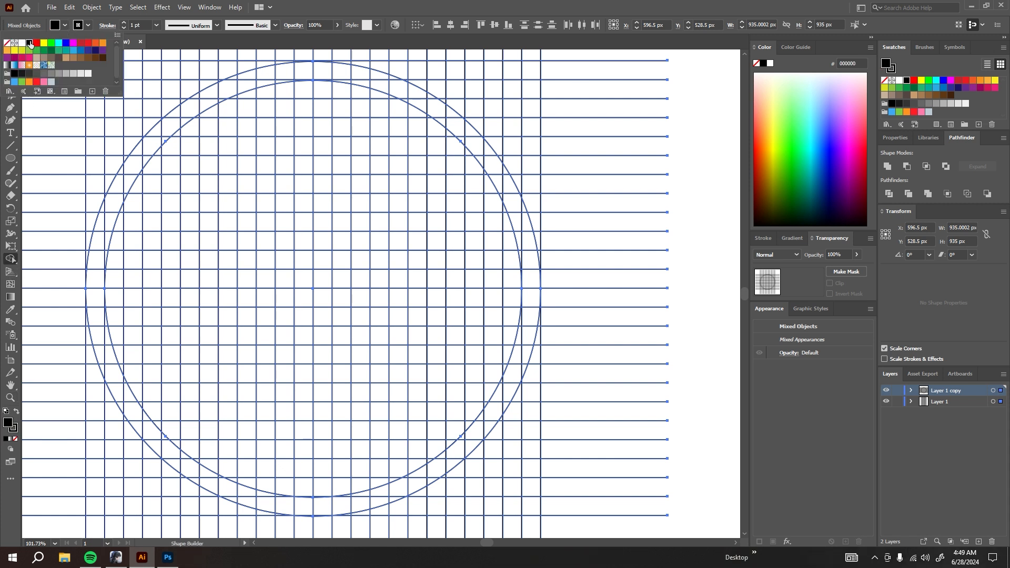
click(88, 25)
click(7, 44)
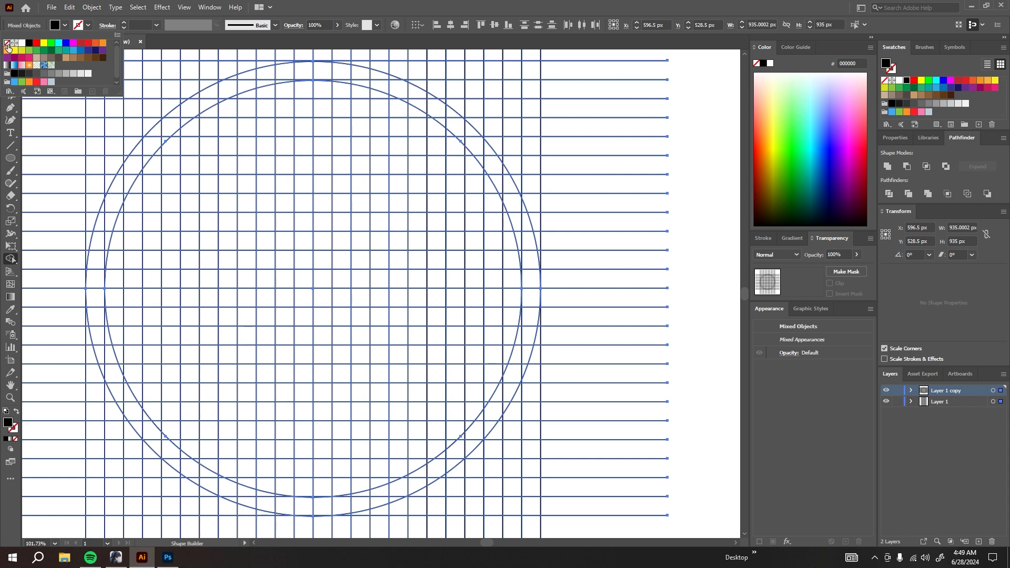
click(568, 7)
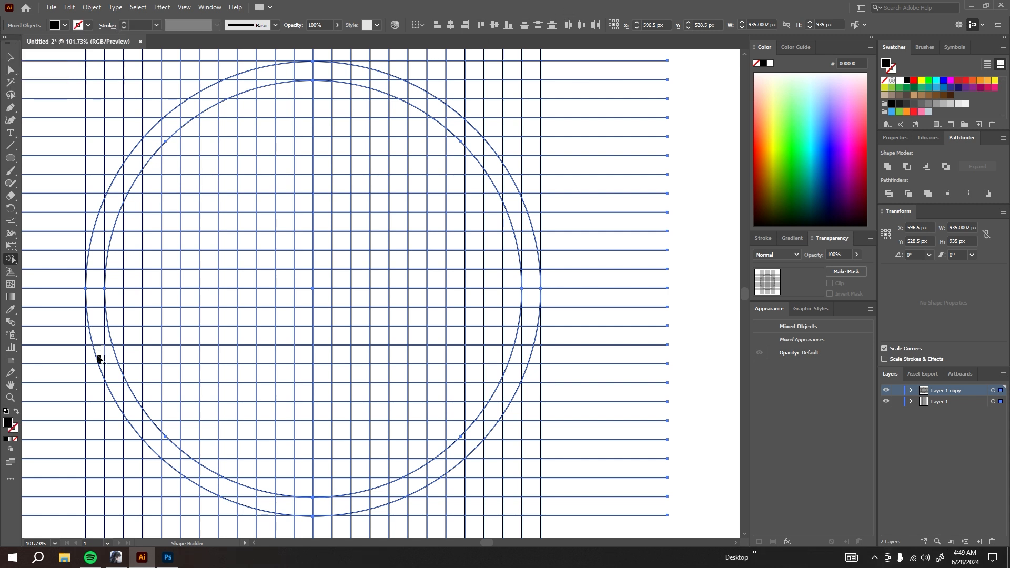
Step: Merge grid cells with Shape Builder into the ring's upper-left arc, a short bar in the fourth column and a full-height bar in the seventh
mouse_move(102, 370)
mouse_down()
mouse_move(95, 266)
mouse_move(106, 212)
mouse_move(140, 159)
mouse_up()
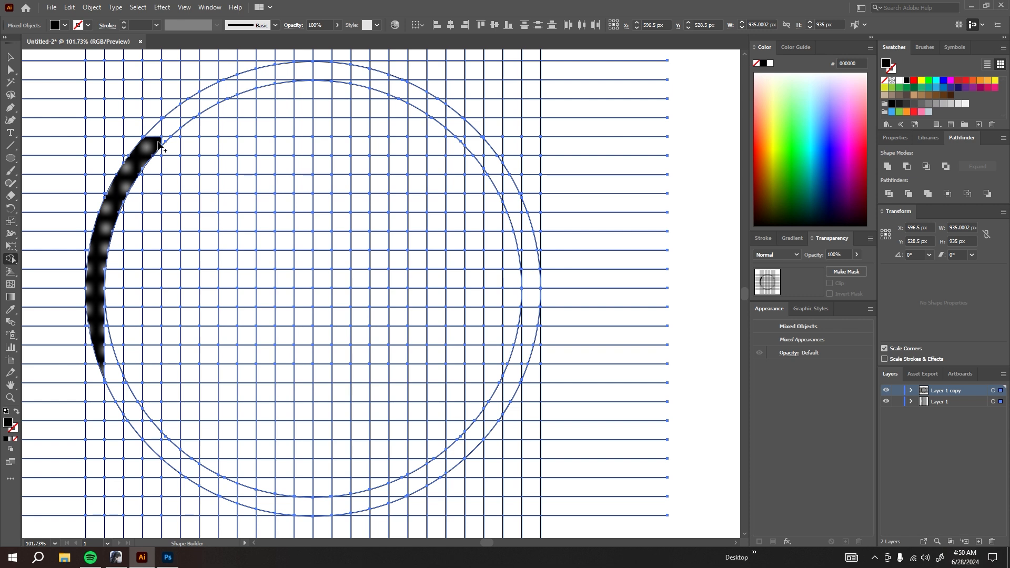
drag(159, 141, 152, 318)
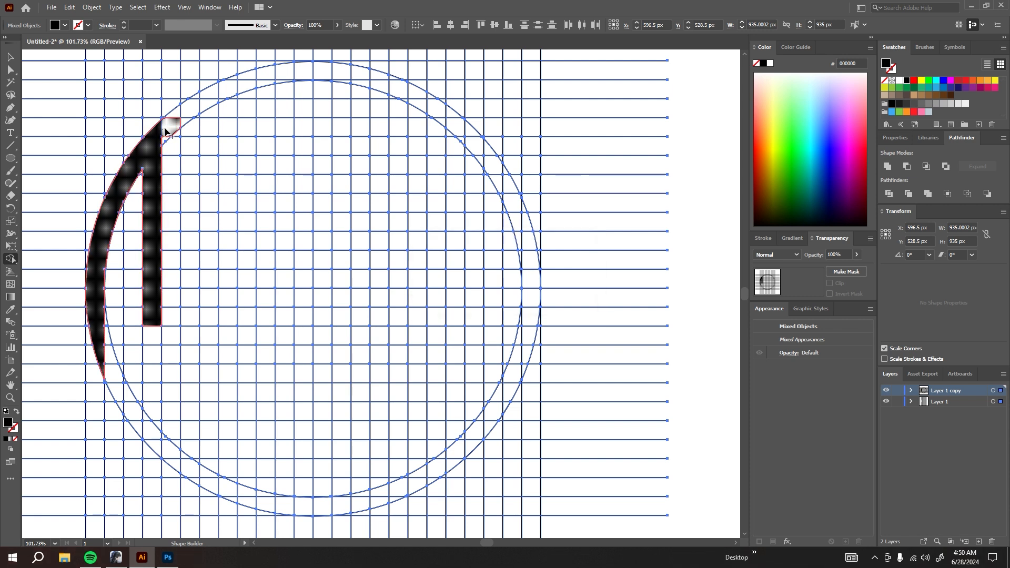
mouse_move(164, 126)
mouse_down()
mouse_move(196, 101)
mouse_move(164, 142)
mouse_up()
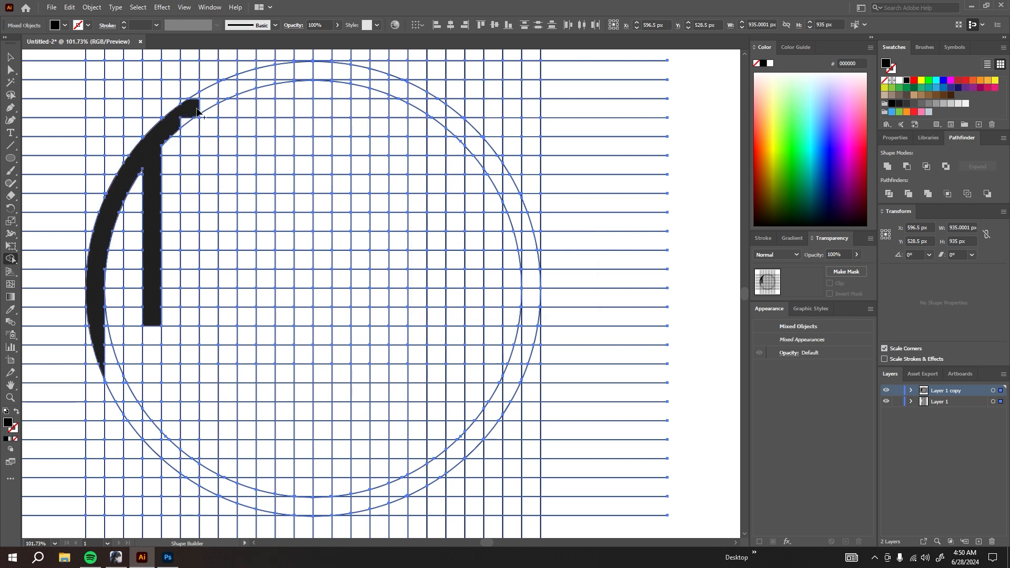
drag(206, 99, 207, 479)
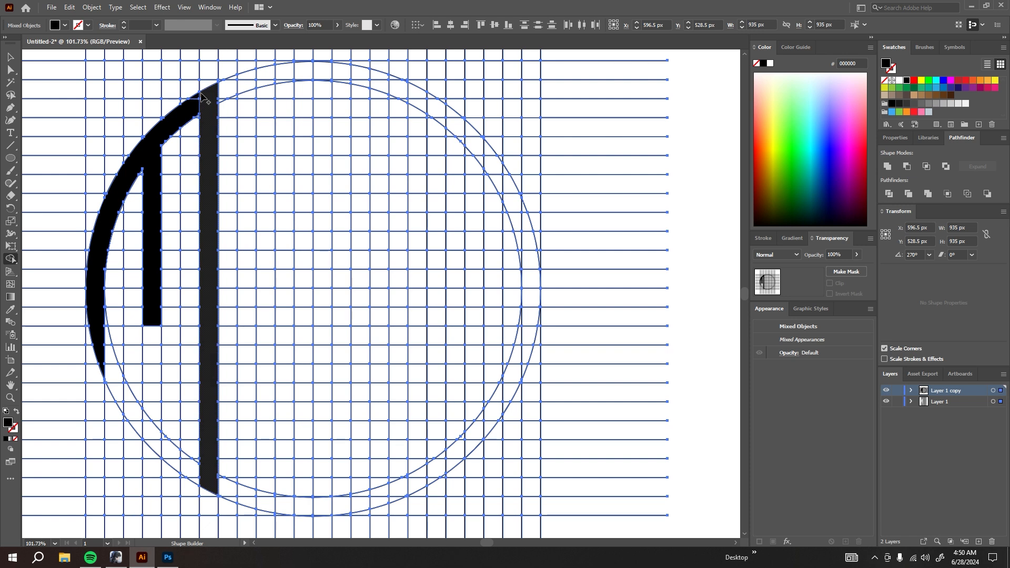
drag(201, 93, 203, 99)
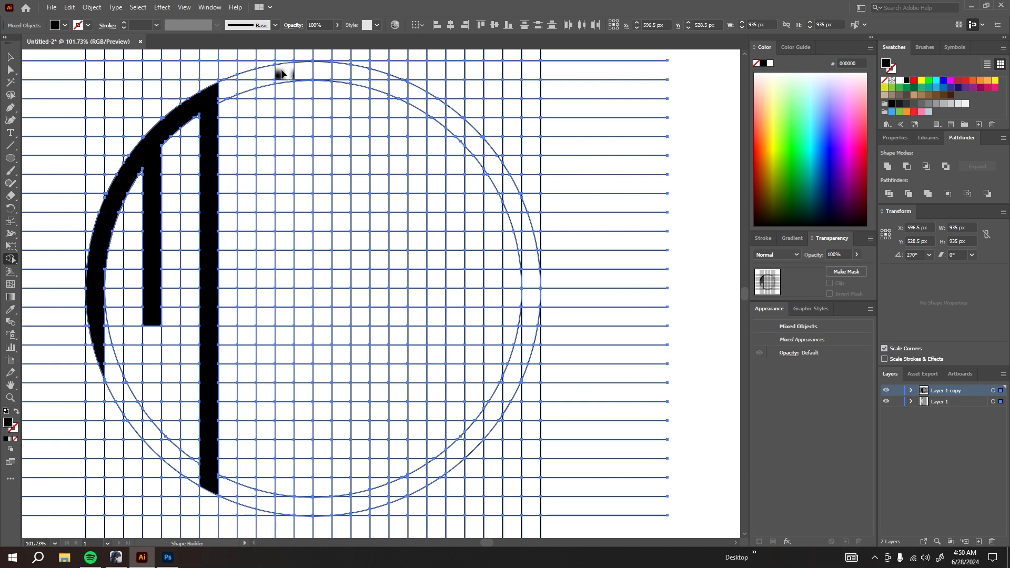
Step: Merge grid cells and ring segments with Shape Builder into an angular letter S spanning the full height of the circle's centre
drag(268, 93, 265, 324)
mouse_move(269, 76)
mouse_down()
mouse_move(326, 67)
mouse_move(366, 84)
mouse_up()
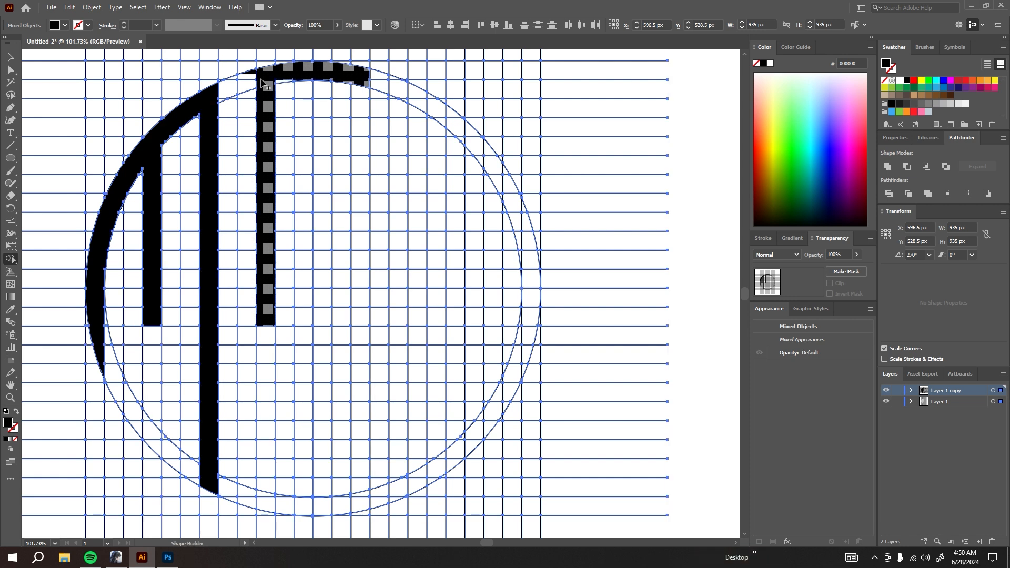
key(ctrl+z)
drag(271, 75, 381, 84)
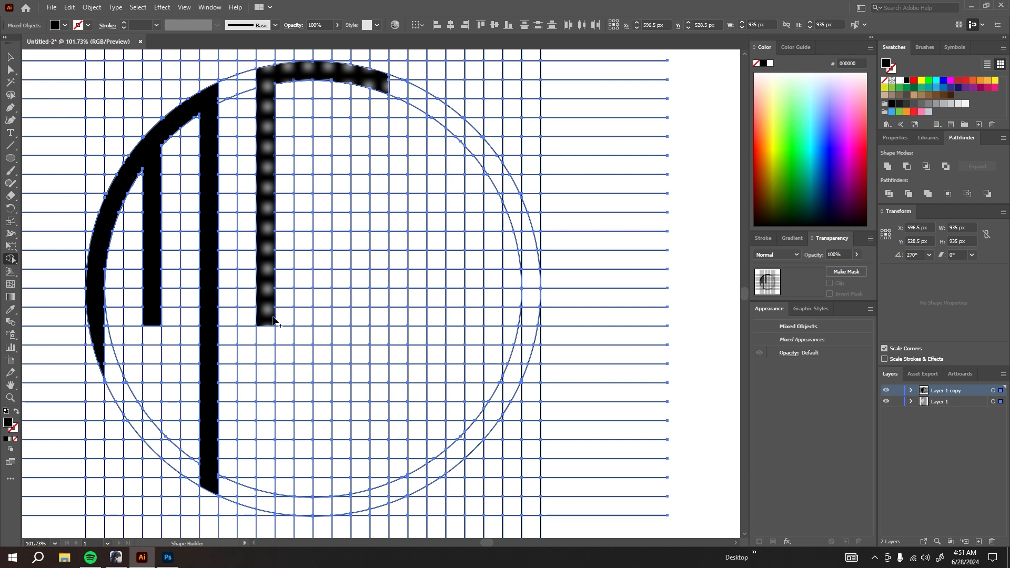
drag(380, 91, 375, 227)
mouse_move(266, 316)
mouse_down()
mouse_move(334, 318)
mouse_move(377, 334)
mouse_move(378, 504)
mouse_move(267, 506)
mouse_move(265, 406)
mouse_up()
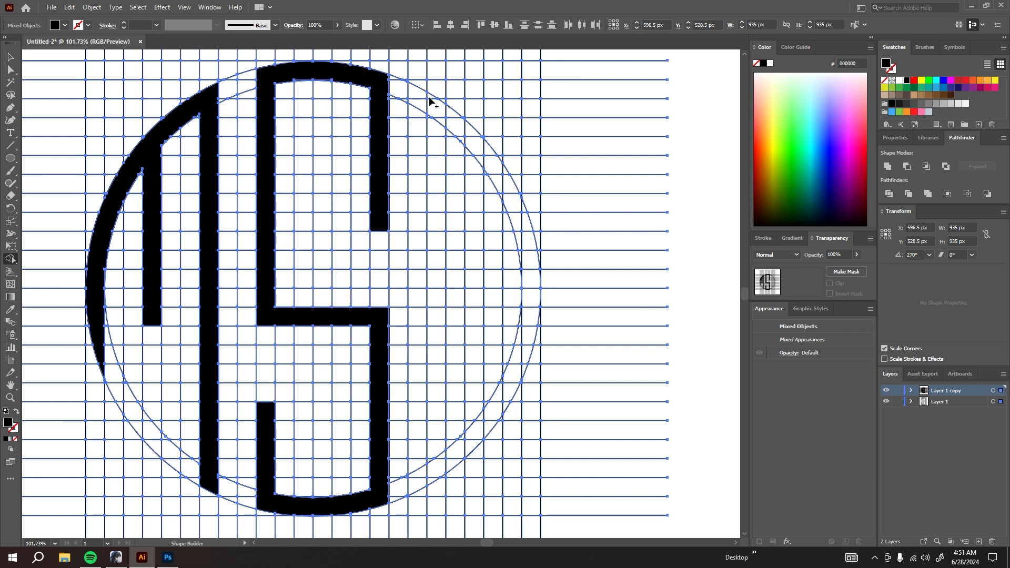
Step: Merge the grid column one cell-gap beyond the S into a full-height vertical bar reaching the outer circle at both ends
mouse_move(428, 101)
mouse_down()
mouse_move(434, 265)
mouse_move(418, 298)
mouse_up()
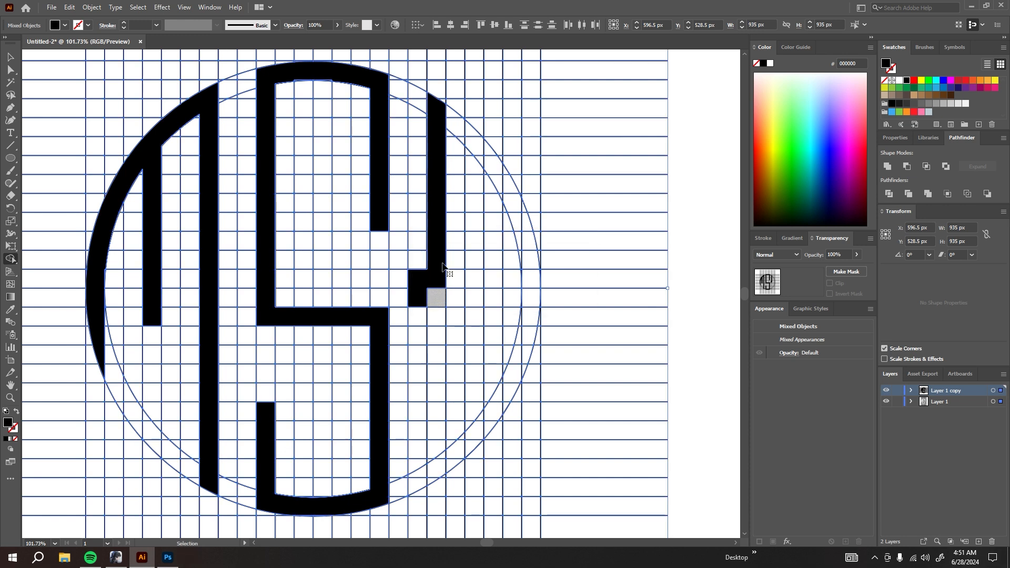
key(ctrl+z)
drag(436, 134, 431, 464)
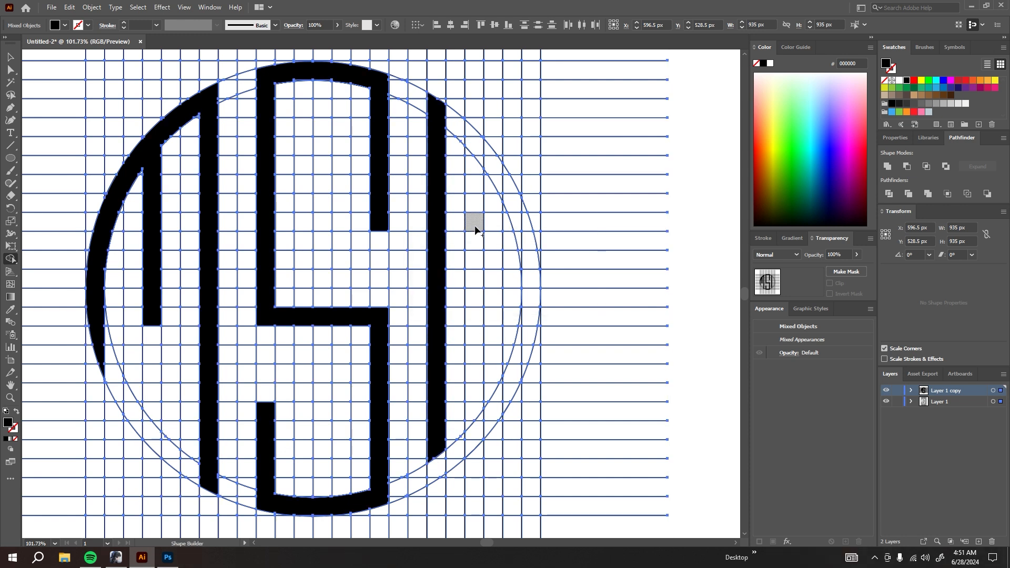
click(433, 476)
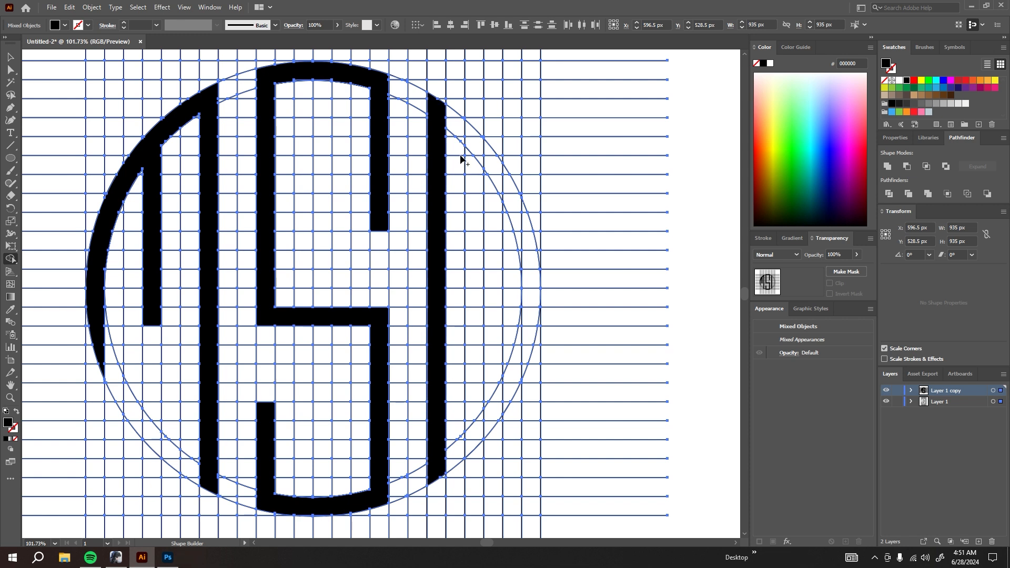
Step: Merge the ring's upper-right segments with the new vertical bar into a smooth arc, filling in the missed slivers along its inner edge
mouse_move(445, 112)
mouse_down()
mouse_move(499, 173)
mouse_move(523, 229)
mouse_move(522, 375)
mouse_up()
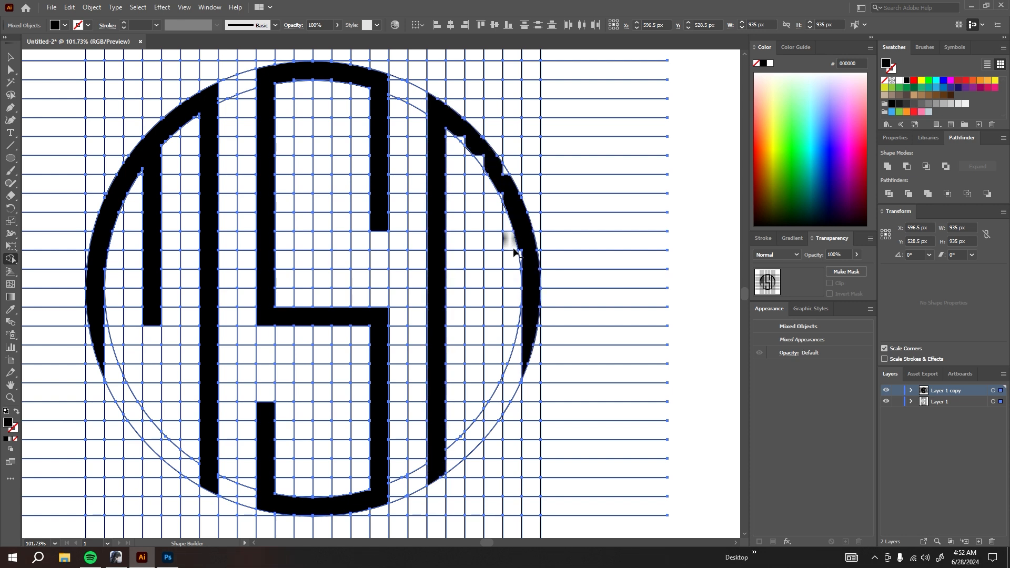
drag(520, 250, 519, 254)
drag(474, 149, 475, 150)
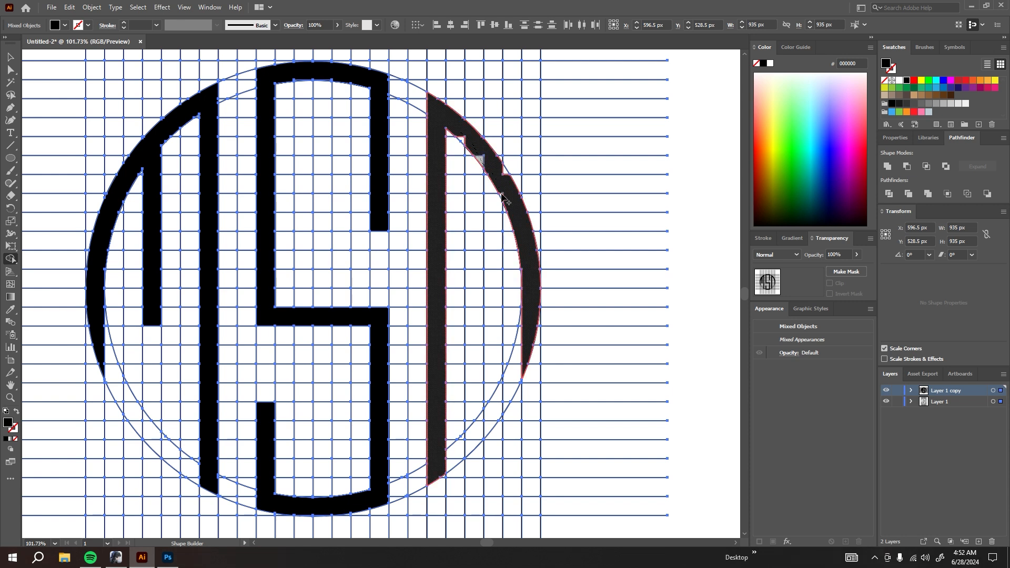
drag(503, 195, 504, 200)
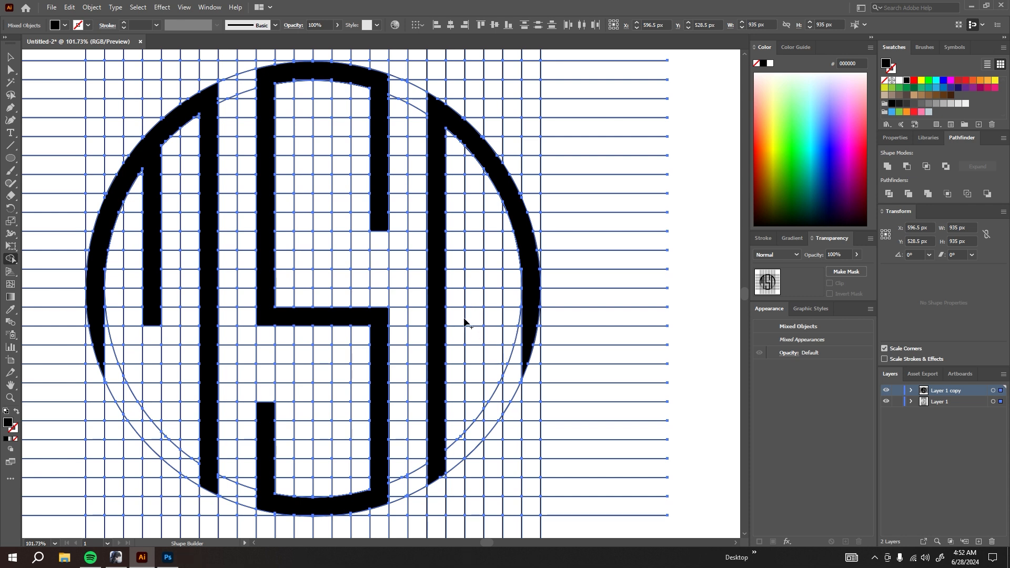
Step: Examine the ring's right-hand arc up close for unmerged gaps and stray segments along its edges
key(z)
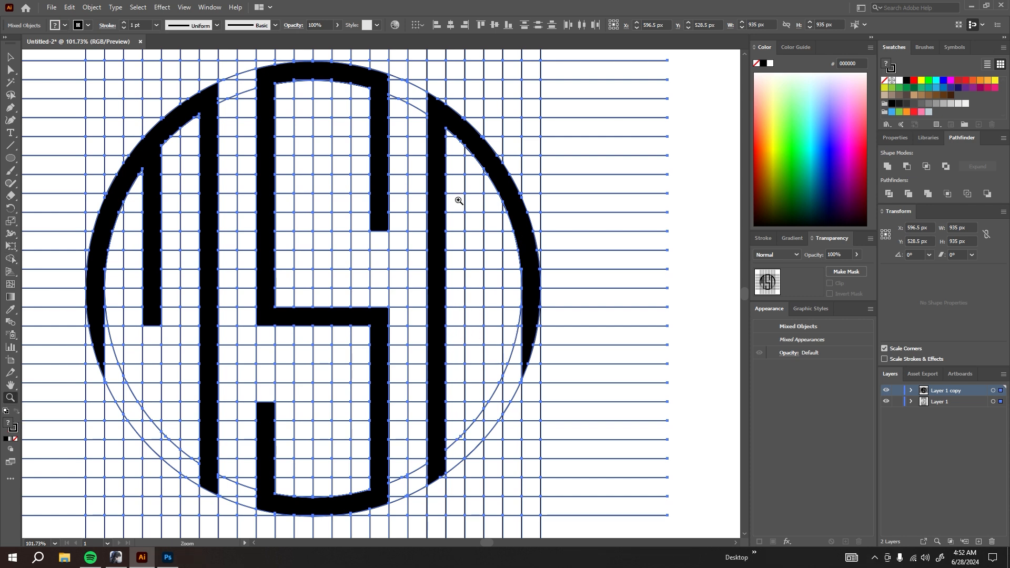
drag(459, 201, 614, 200)
scroll(584, 264, up, 5)
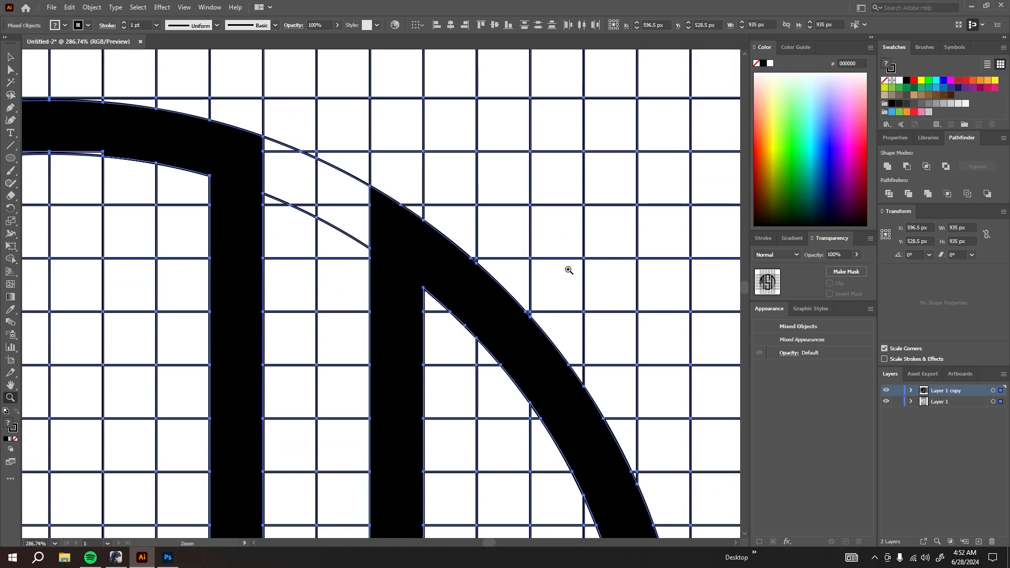
drag(473, 318, 343, 336)
scroll(595, 463, down, 4)
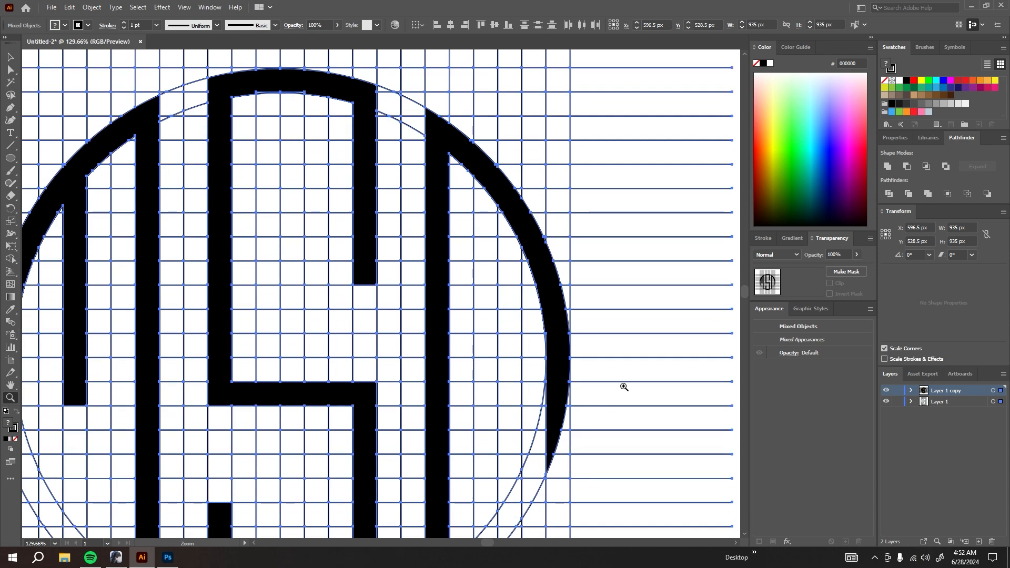
drag(619, 386, 766, 393)
click(10, 258)
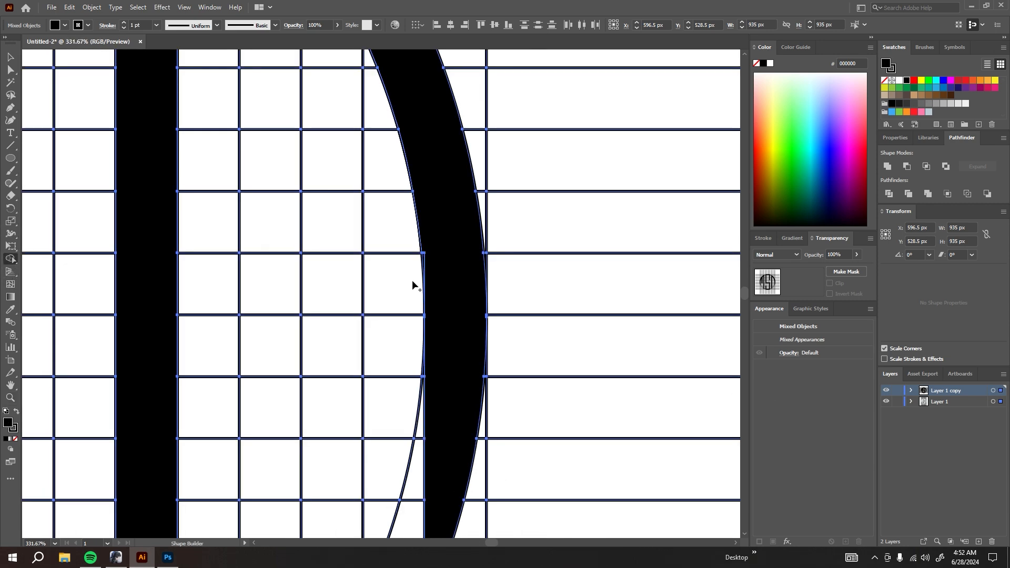
scroll(458, 294, down, 3)
scroll(463, 318, up, 10)
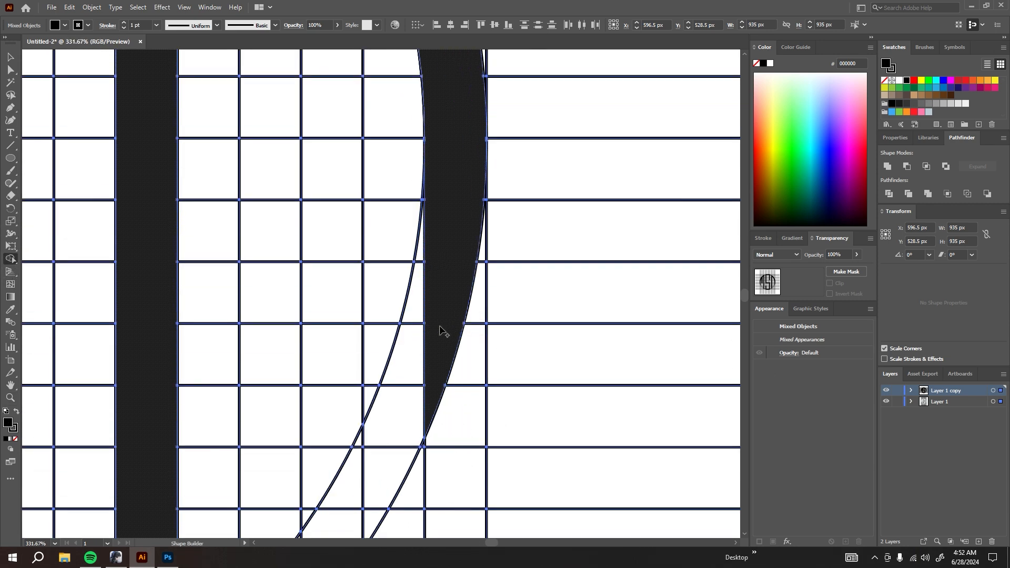
scroll(333, 430, down, 6)
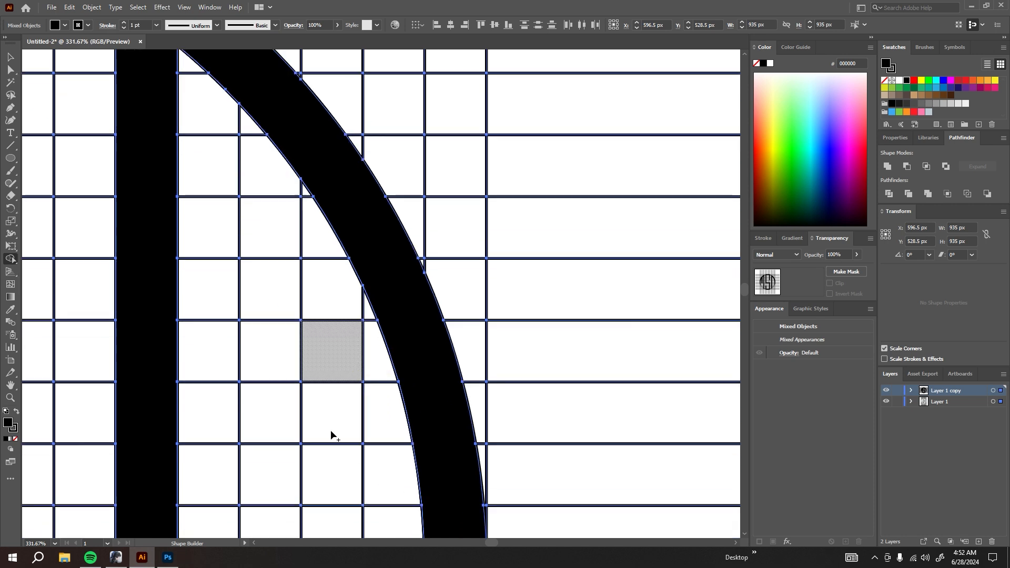
Step: Add the letter A's crossbar with Shape Builder, joining its vertical bar to the right arc in the same row as the S's middle bar
key(z)
scroll(223, 387, down, 5)
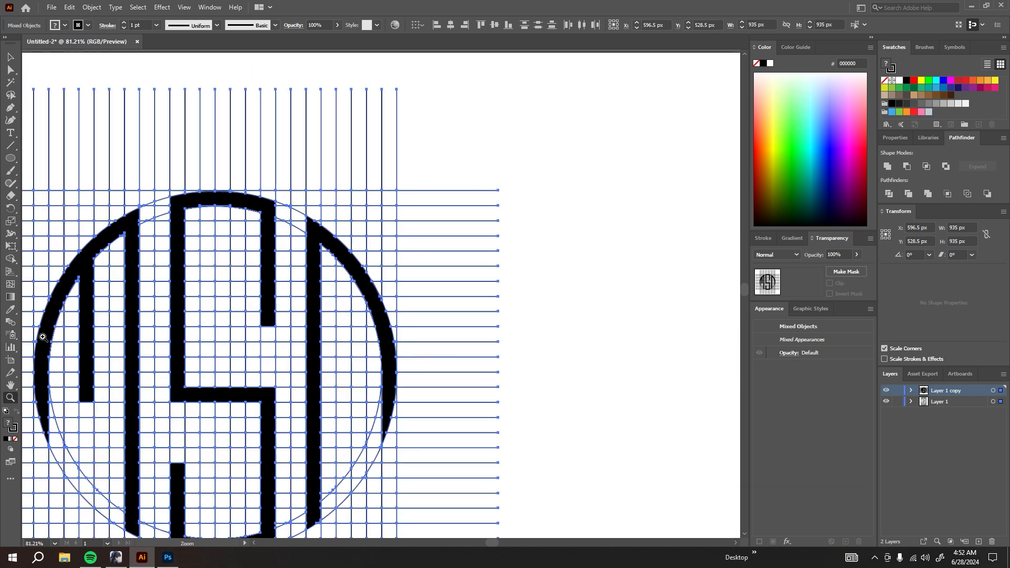
key(shift+m)
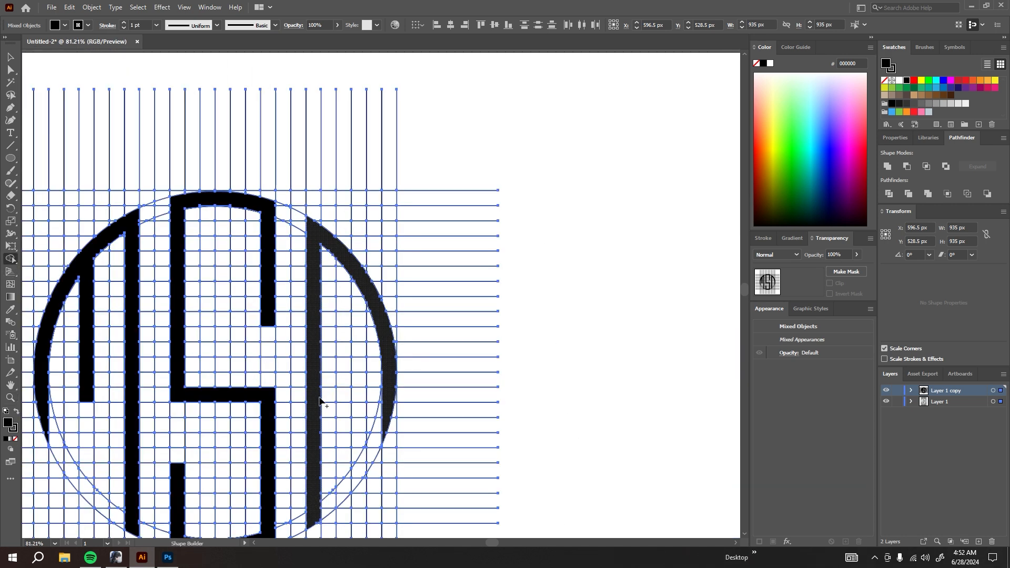
drag(319, 401, 385, 401)
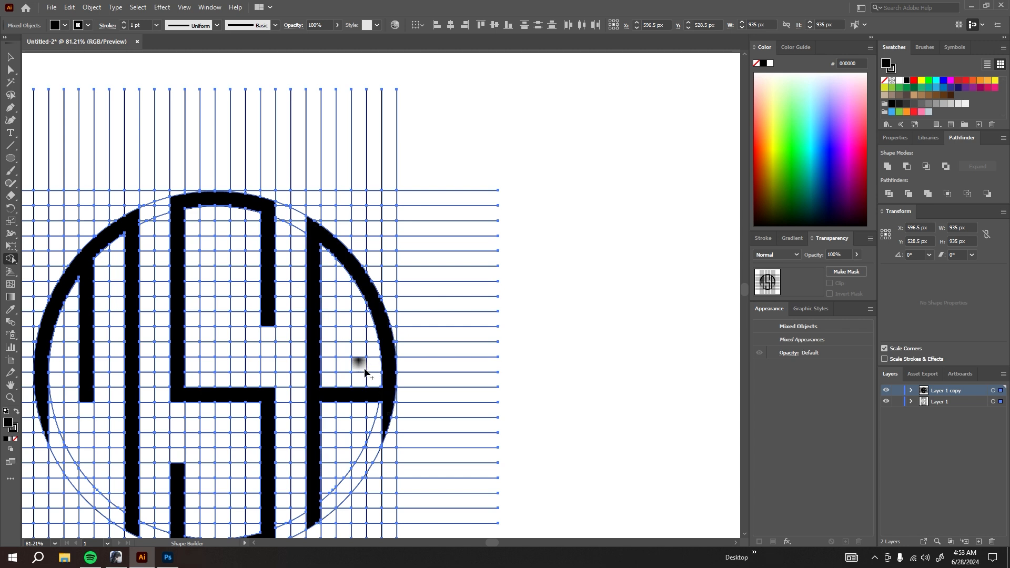
Step: Examine the edges of the M and S shapes up close for cells missed while merging
key(z)
drag(240, 362, 136, 356)
drag(134, 316, 416, 318)
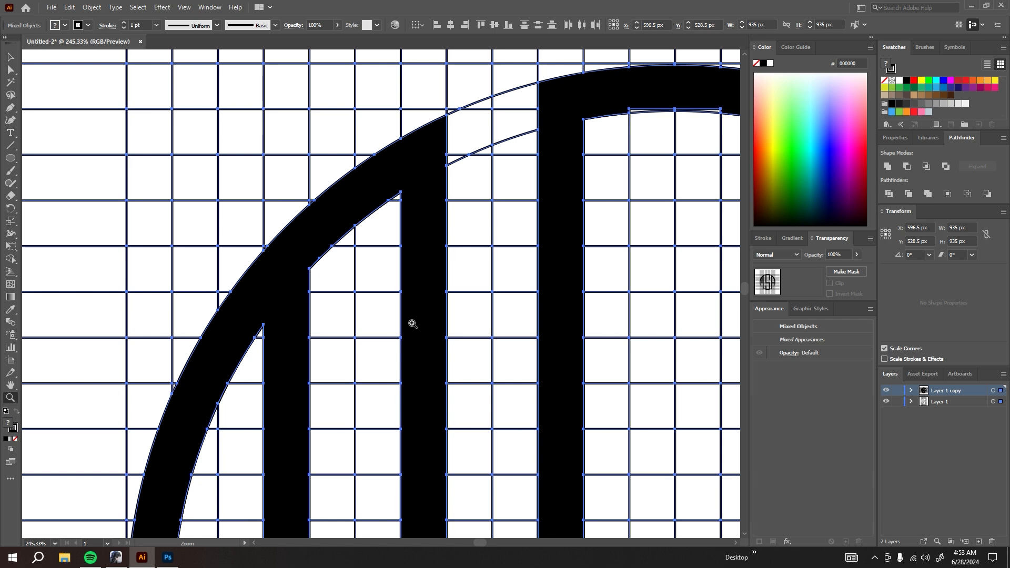
scroll(411, 323, down, 5)
click(8, 272)
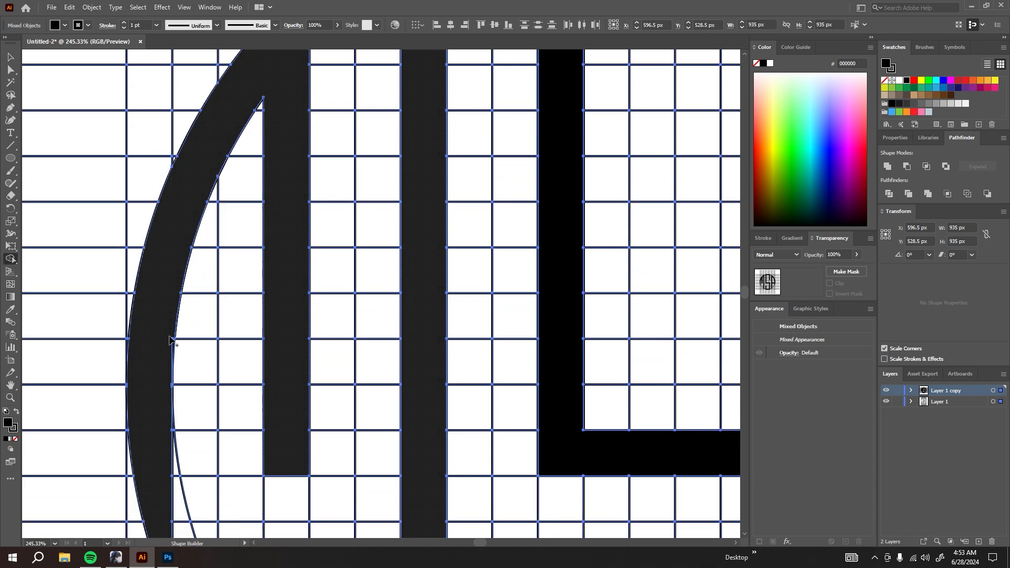
scroll(151, 404, up, 4)
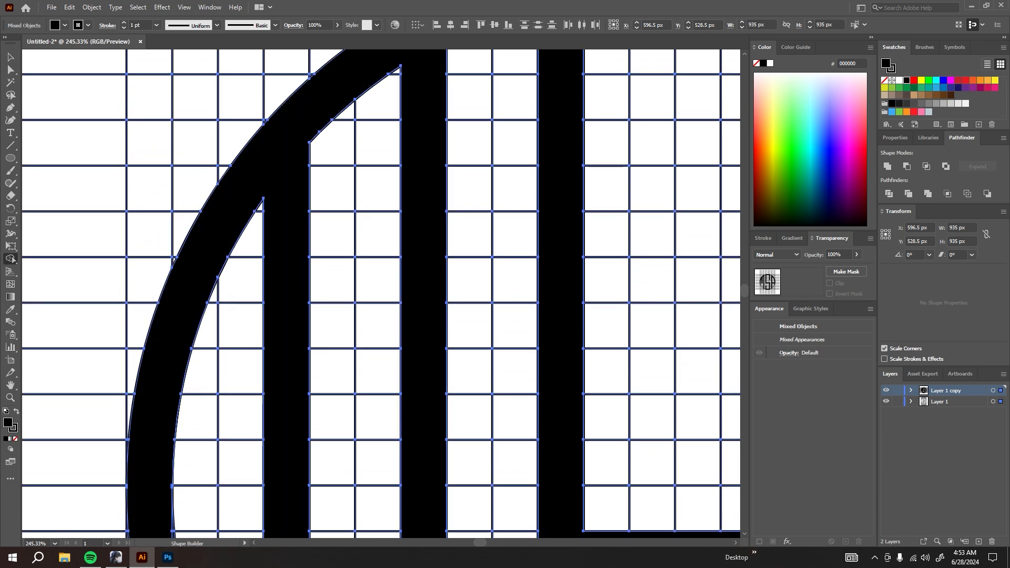
drag(477, 543, 480, 544)
scroll(422, 462, up, 7)
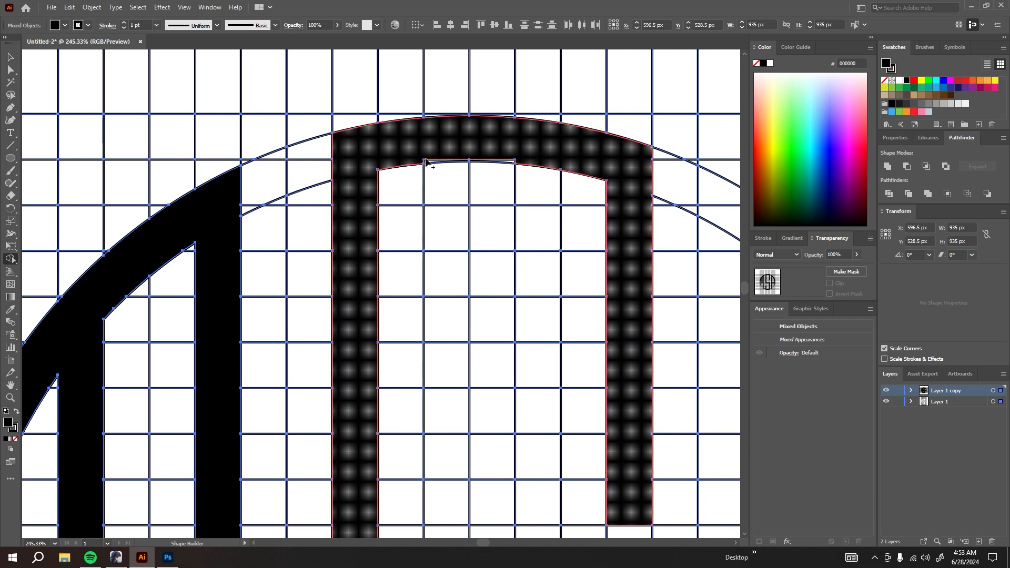
scroll(621, 297, down, 2)
scroll(620, 297, down, 5)
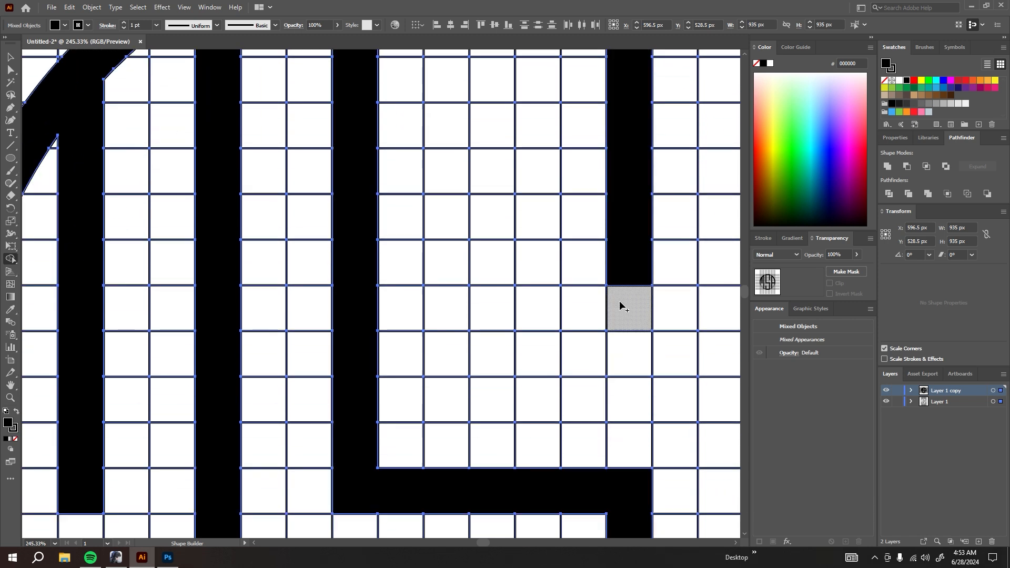
scroll(621, 312, up, 4)
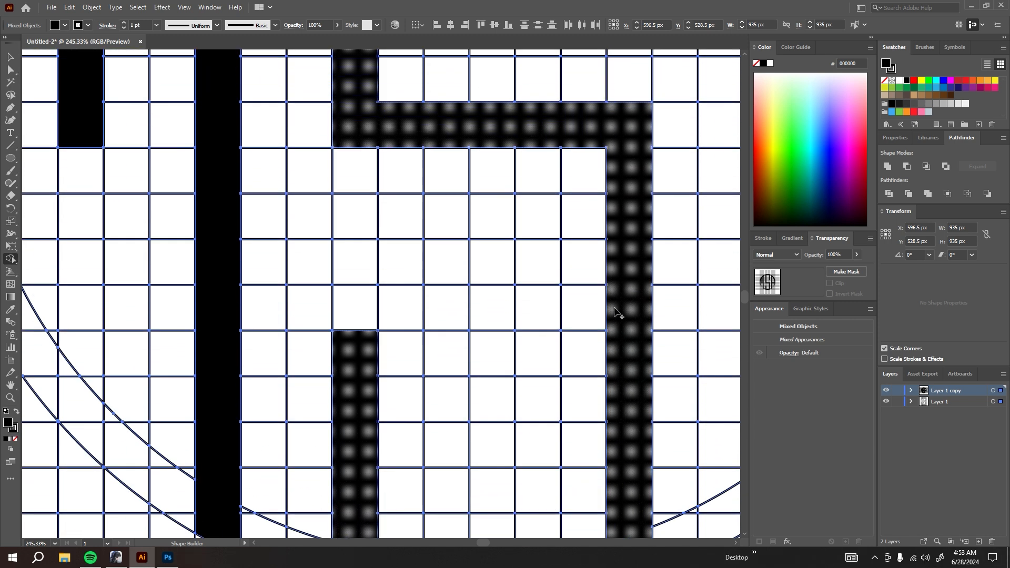
Step: Select the three black M, S and A shapes together and move them off the grid, about 950 px to the right, onto blank artboard
click(10, 57)
key(z)
drag(583, 355, 413, 356)
drag(683, 371, 555, 377)
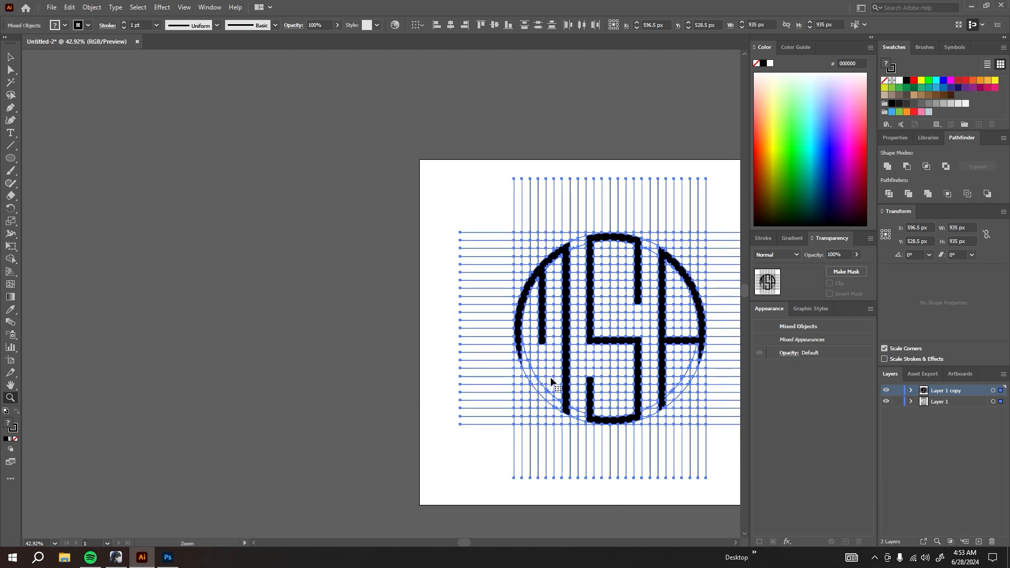
key(ctrl+0)
click(11, 57)
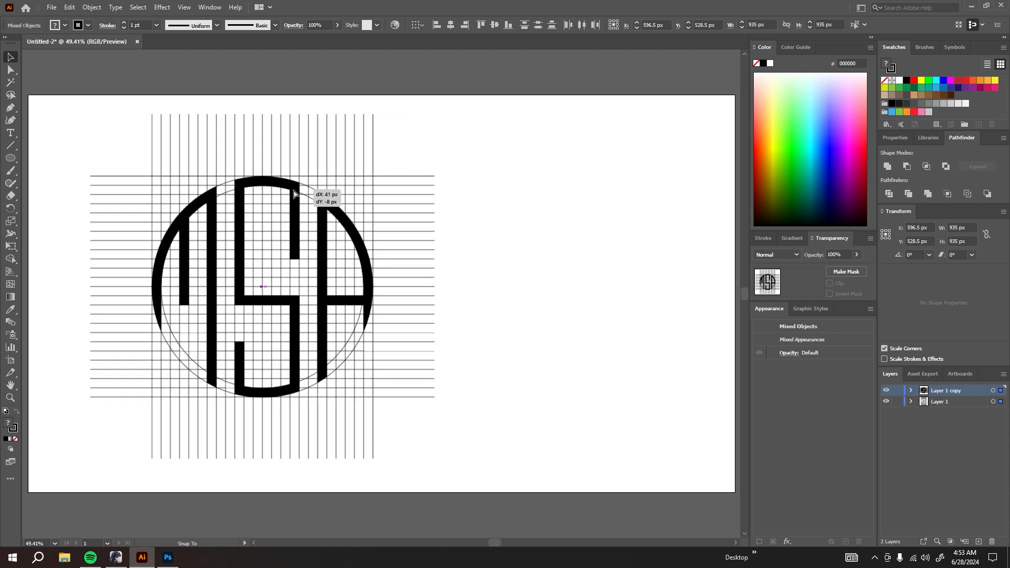
click(455, 204)
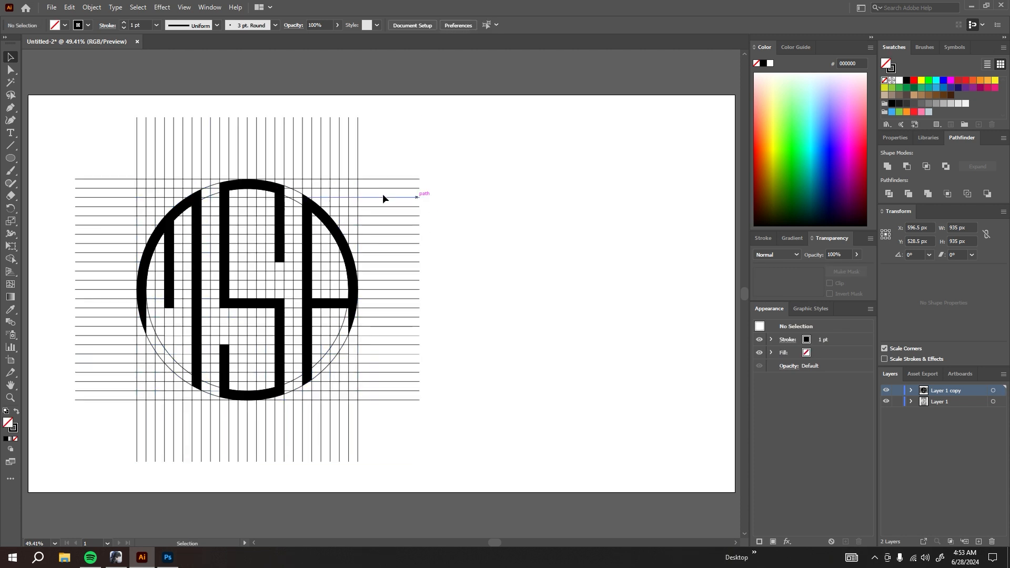
click(197, 205)
shift+click(235, 190)
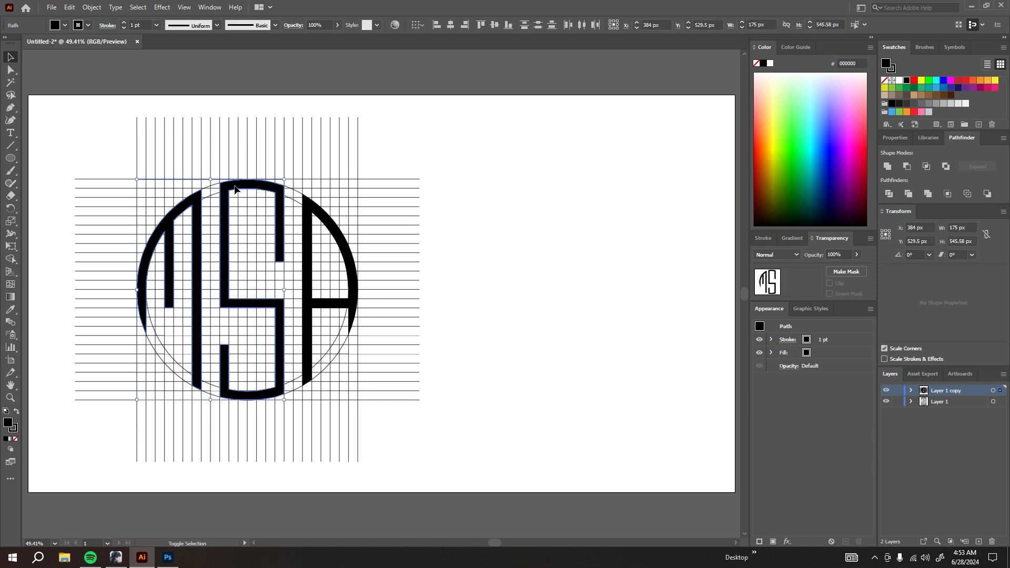
shift+click(318, 206)
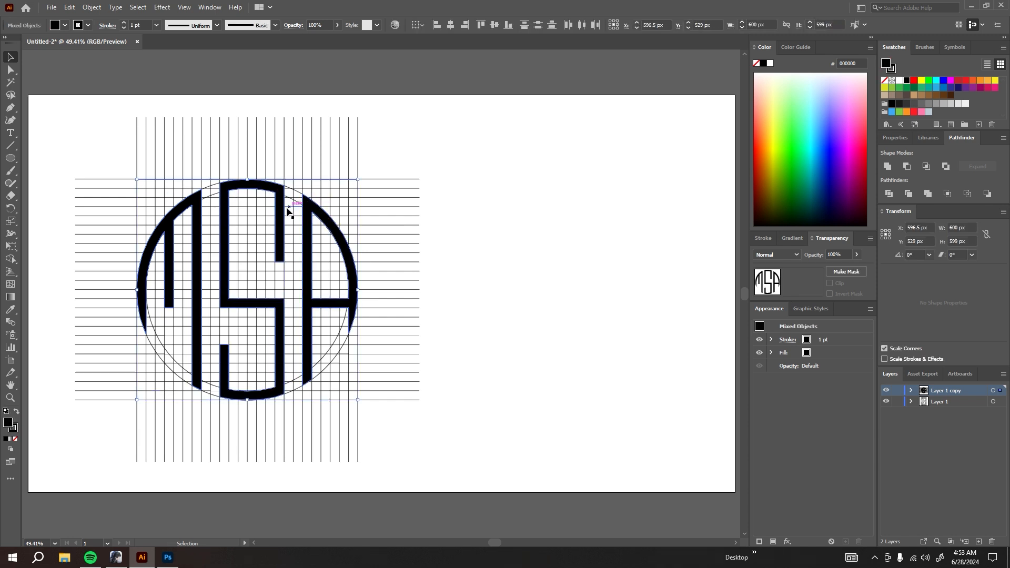
drag(314, 211, 654, 197)
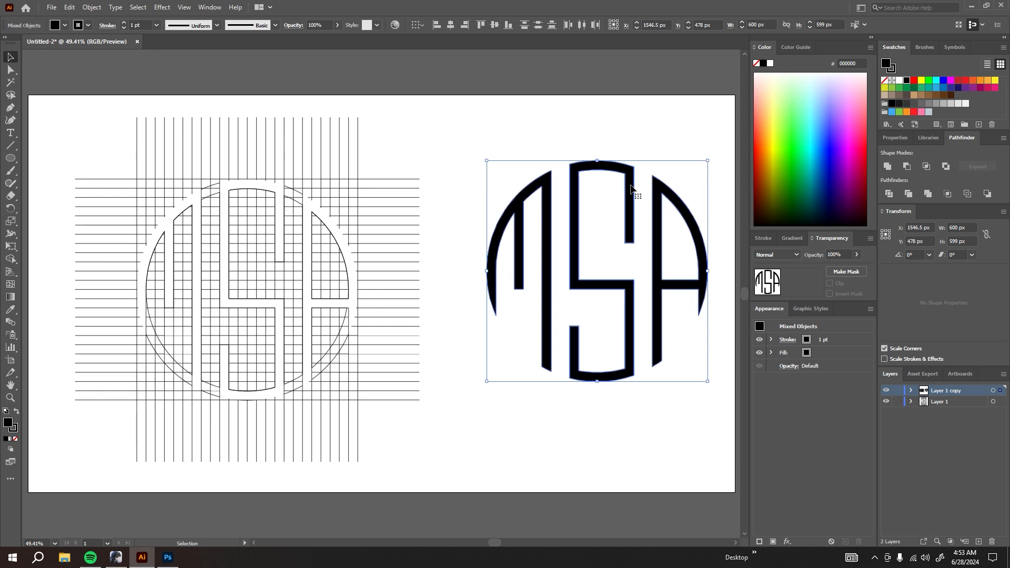
click(674, 432)
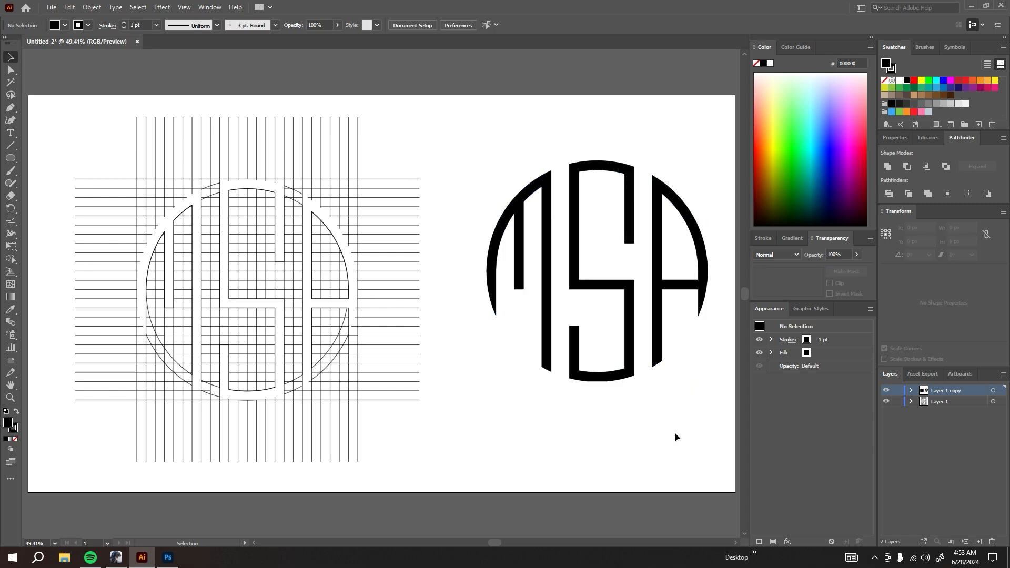
Step: Select the three extracted letters and examine their curved edges and pointed ends at high magnification
drag(689, 400, 506, 124)
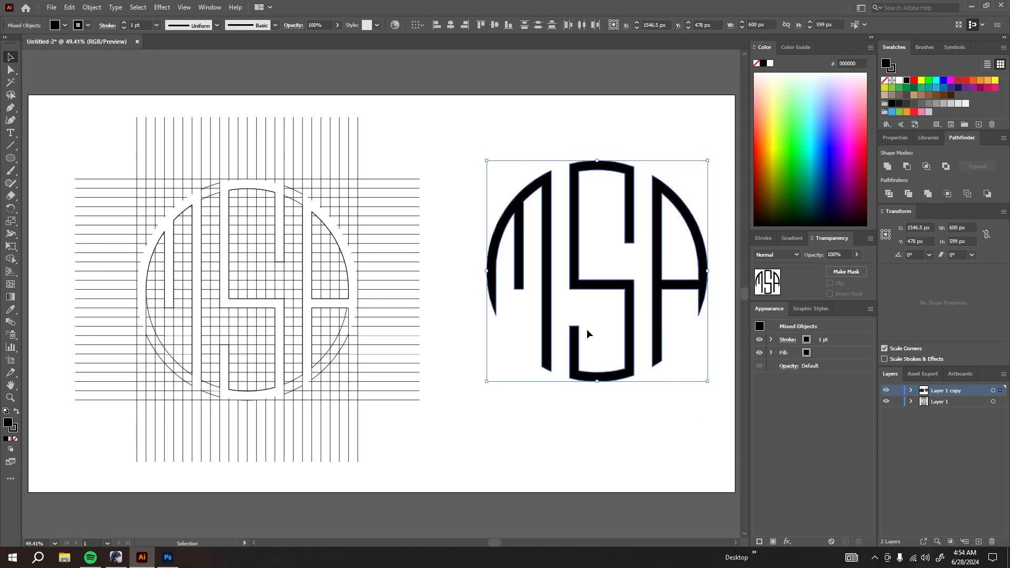
key(z)
drag(545, 311, 810, 316)
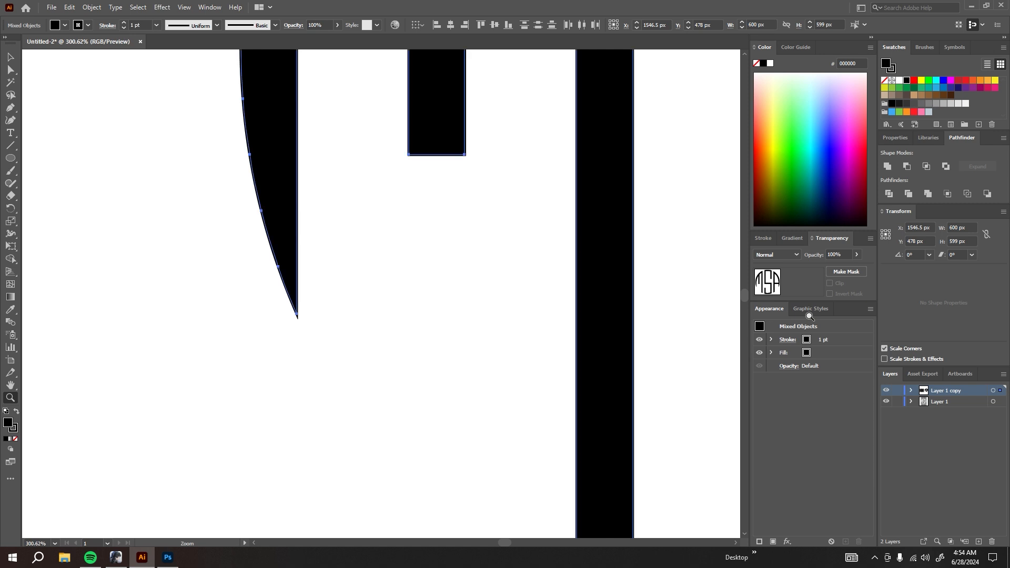
scroll(449, 221, up, 5)
drag(318, 205, 651, 245)
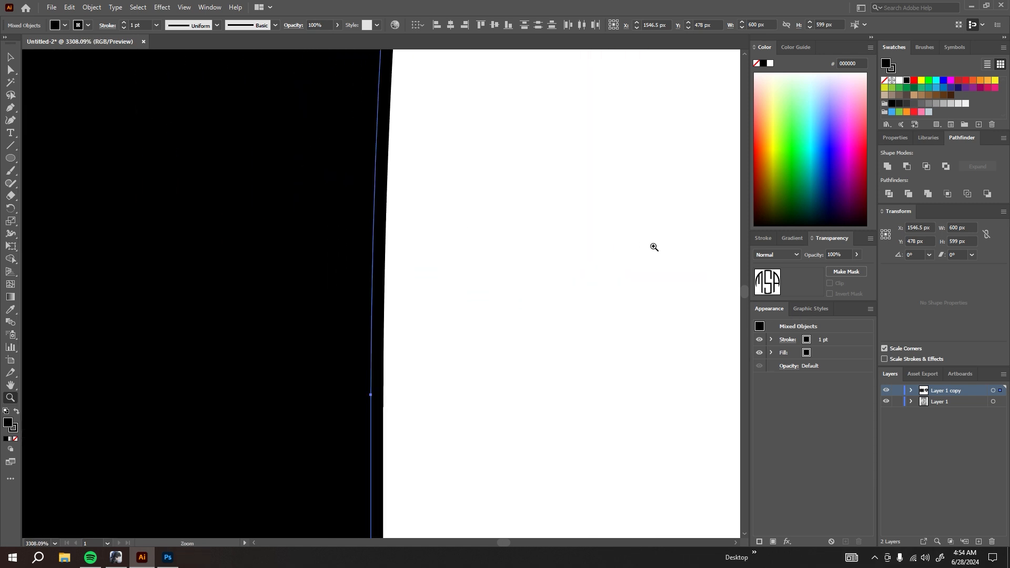
key(ctrl+0)
key(v)
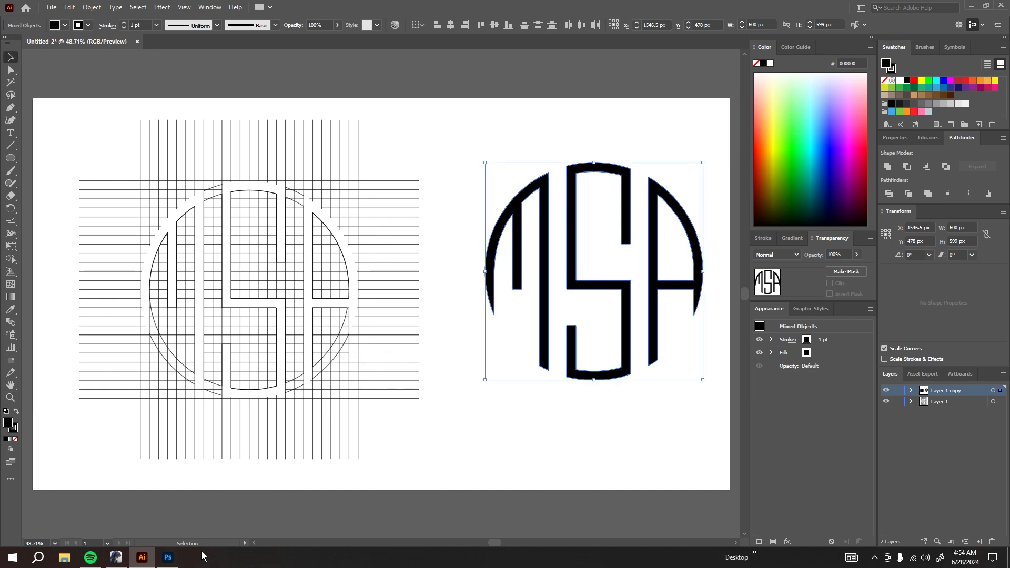
Step: Switch to Photoshop, open the mockup's "Your text" smart object, and bring the selected MSA letters from Illustrator into weight.psb
click(170, 557)
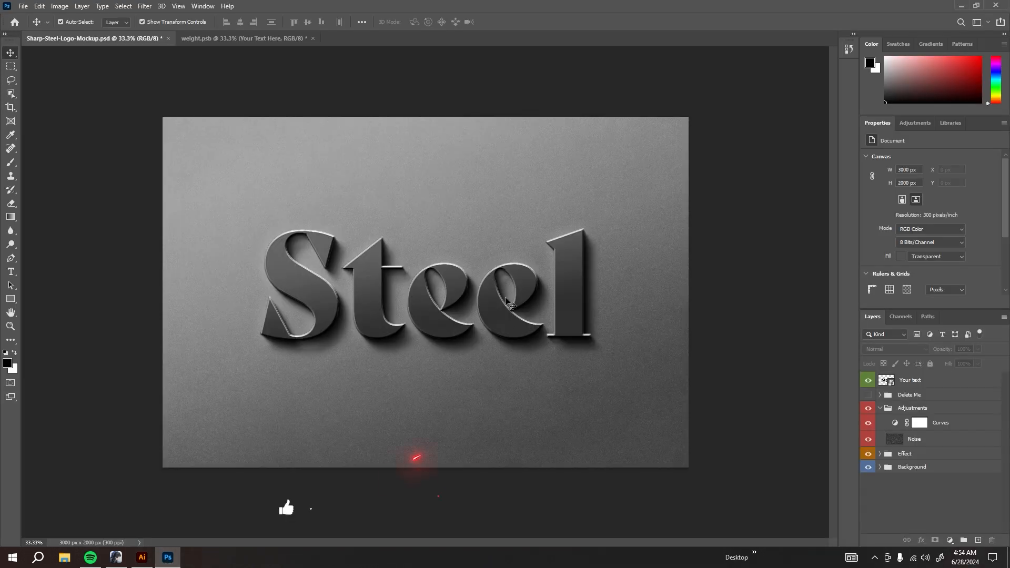
double_click(887, 381)
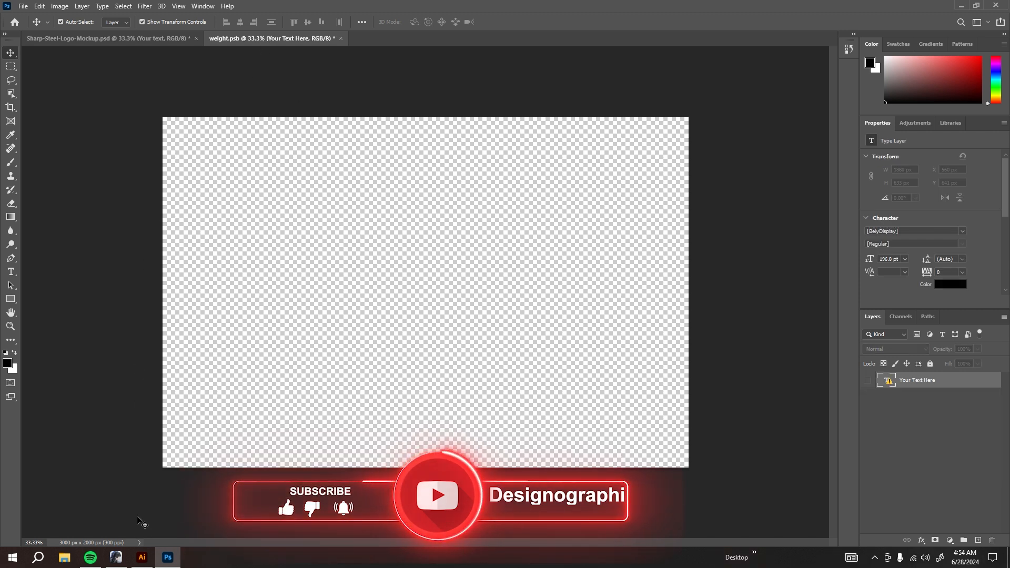
mouse_move(143, 566)
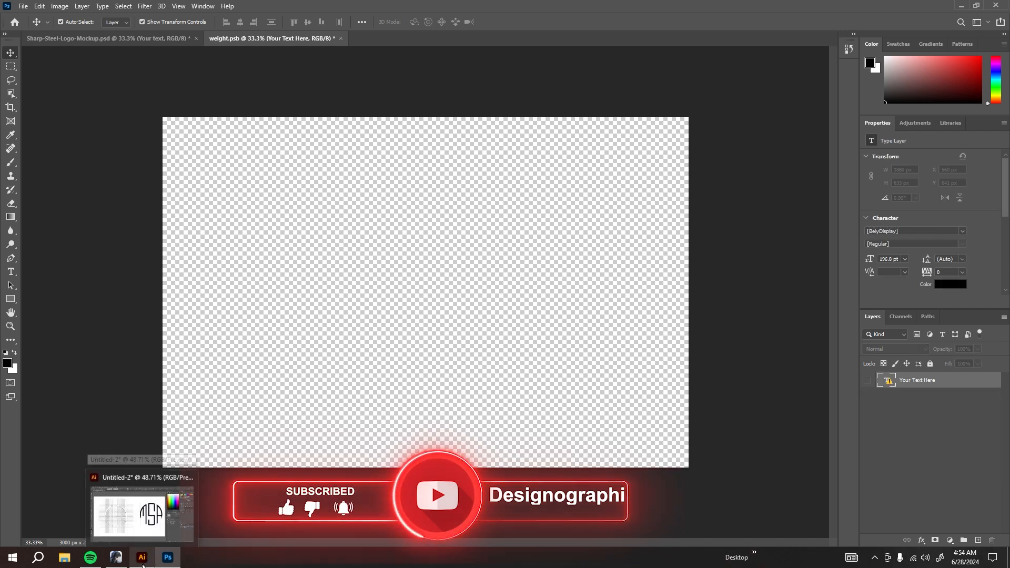
click(148, 566)
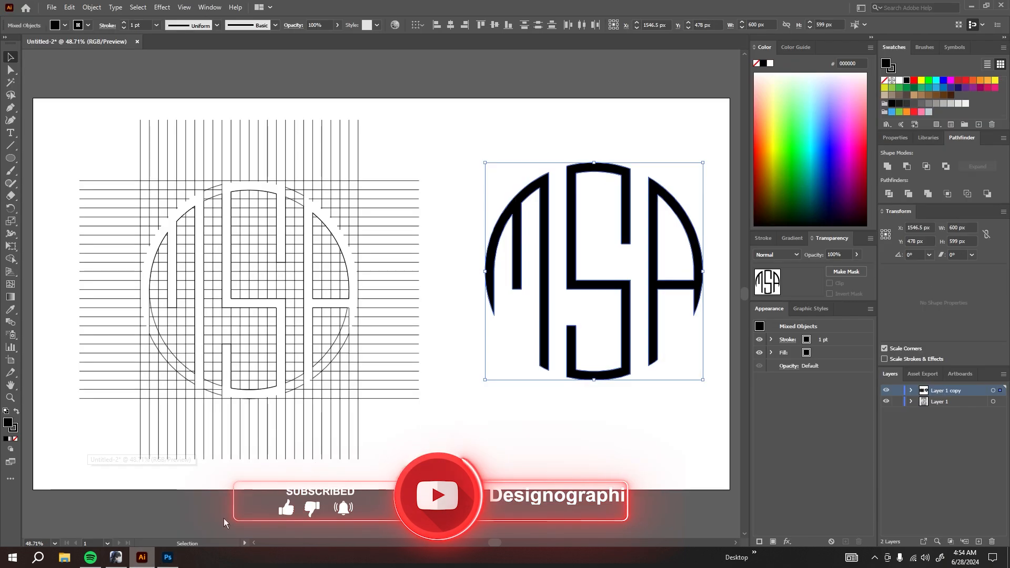
drag(568, 211, 424, 267)
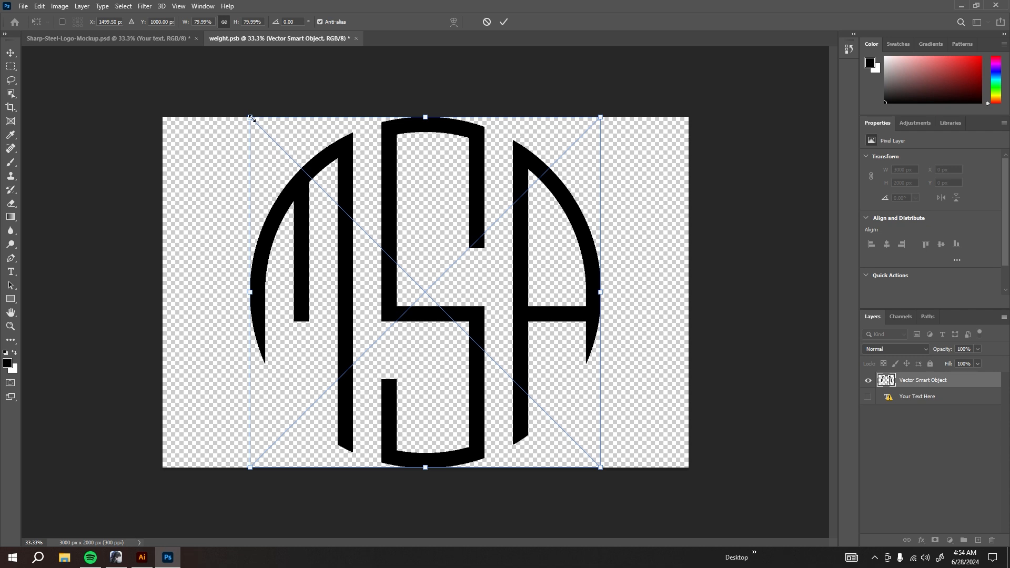
Step: Scale the placed MSA monogram proportionally to about 57.33%, move it to about the middle of the canvas, and apply the transform
drag(250, 118, 341, 183)
key(ctrl+z)
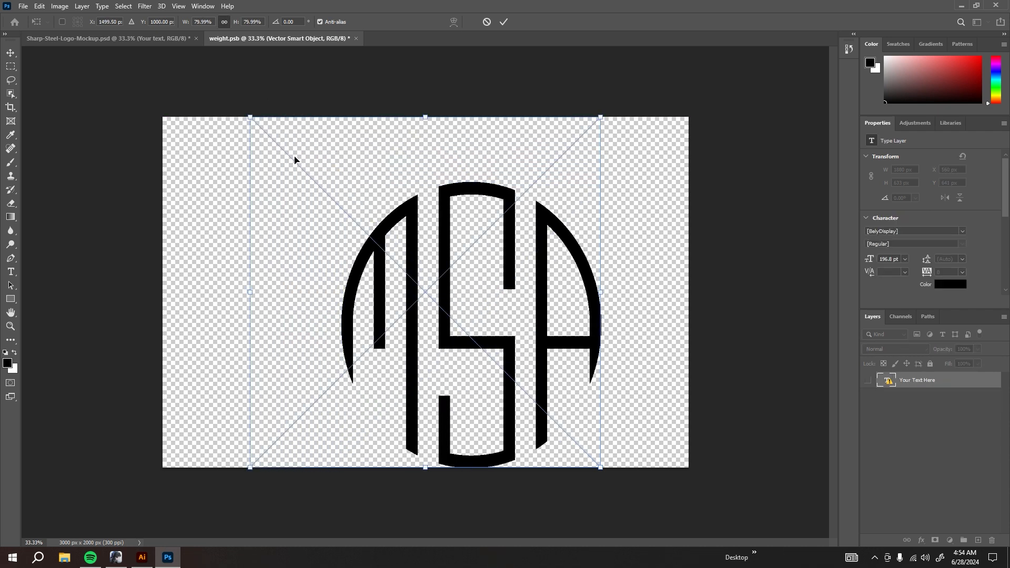
drag(247, 117, 349, 216)
drag(448, 284, 404, 237)
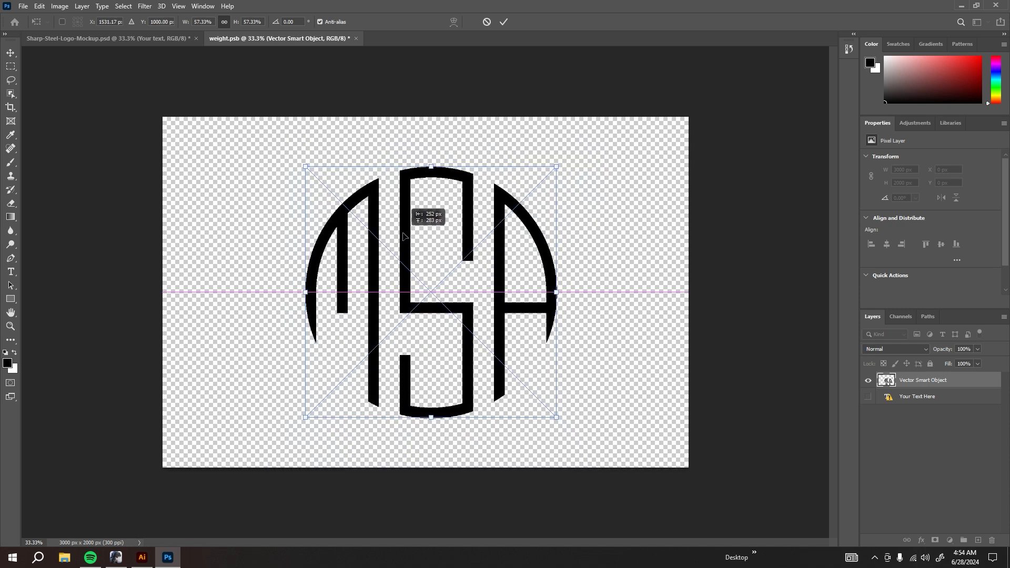
click(503, 21)
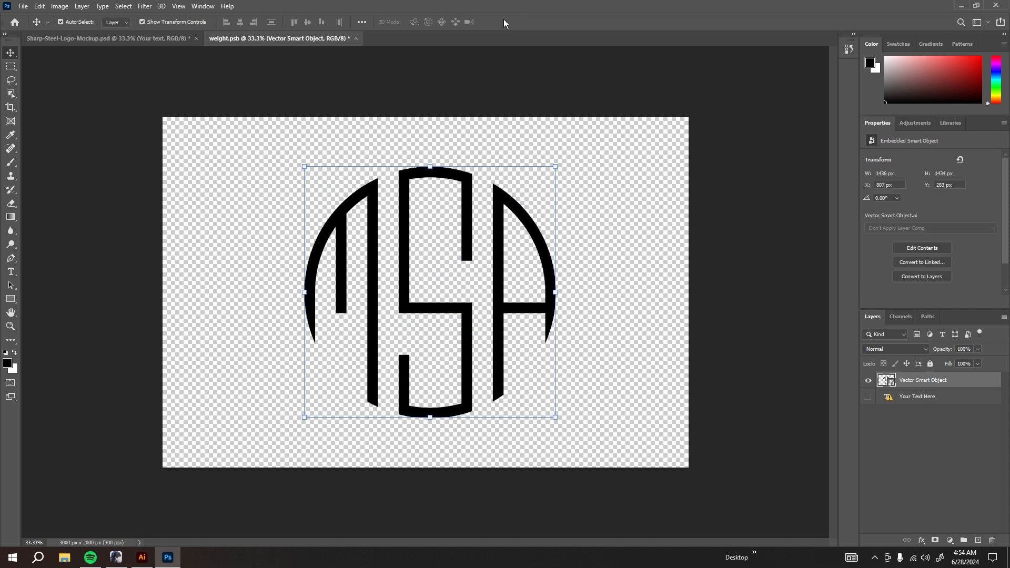
Step: Close weight.psb with its changes saved to update the steel mockup, and leave no layer selected in Sharp-Steel-Logo-Mockup.psd
click(355, 38)
click(455, 208)
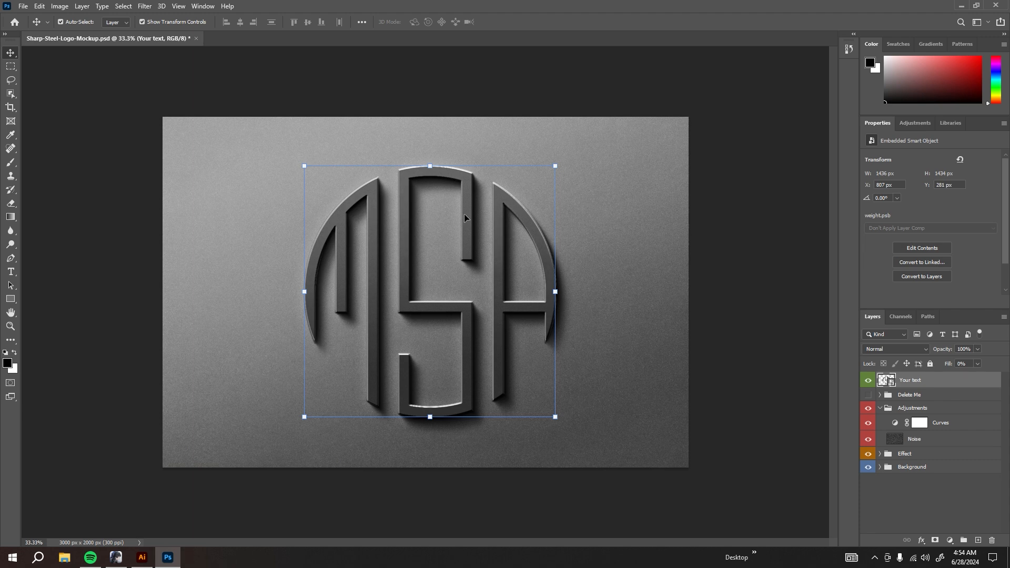
click(652, 195)
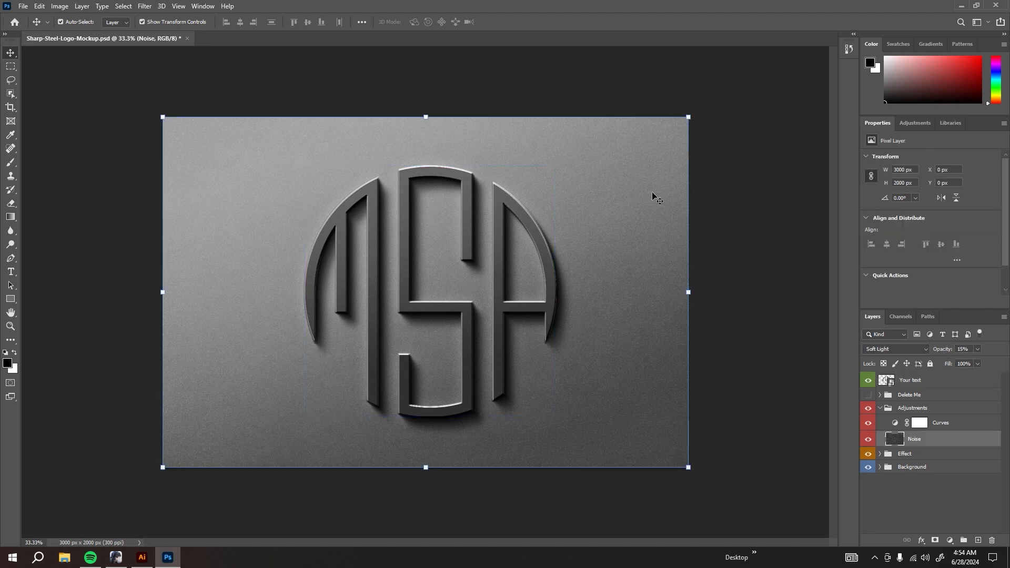
click(720, 194)
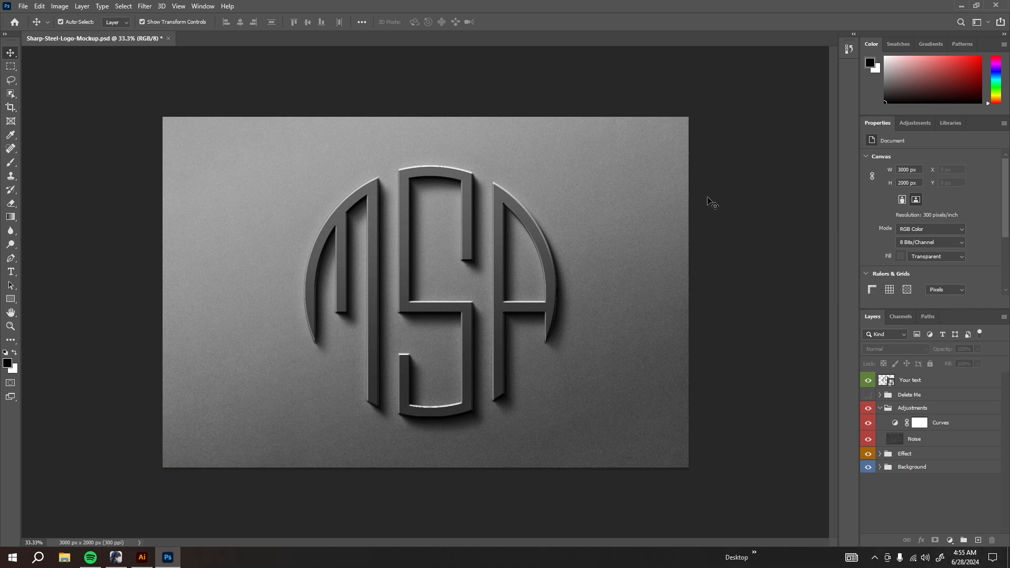
click(141, 557)
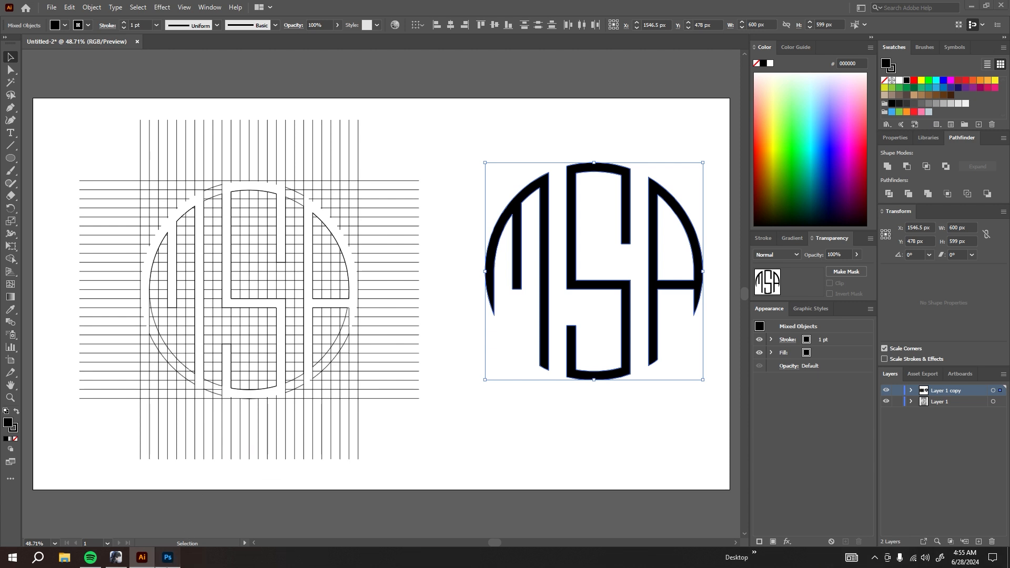
click(167, 557)
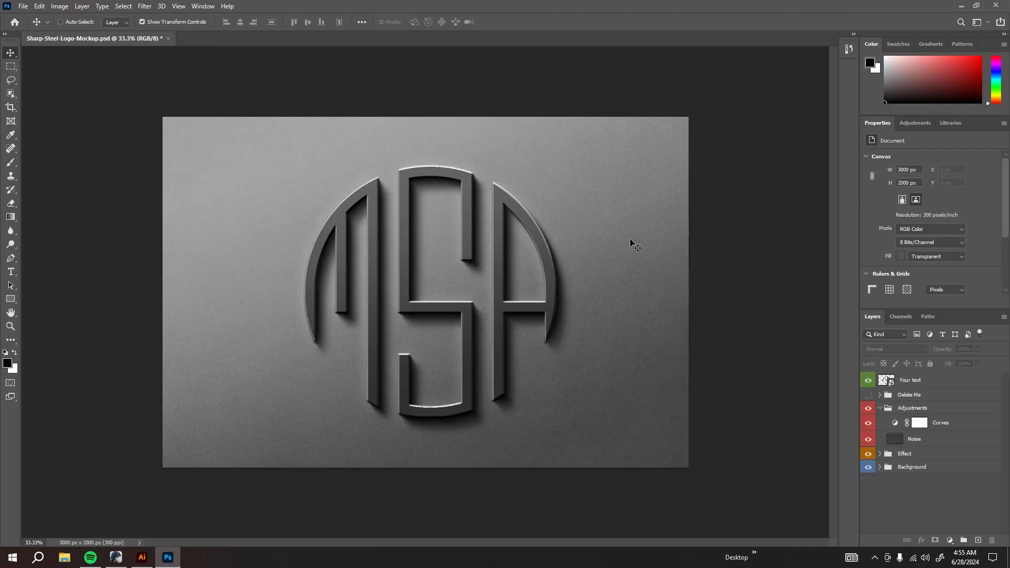